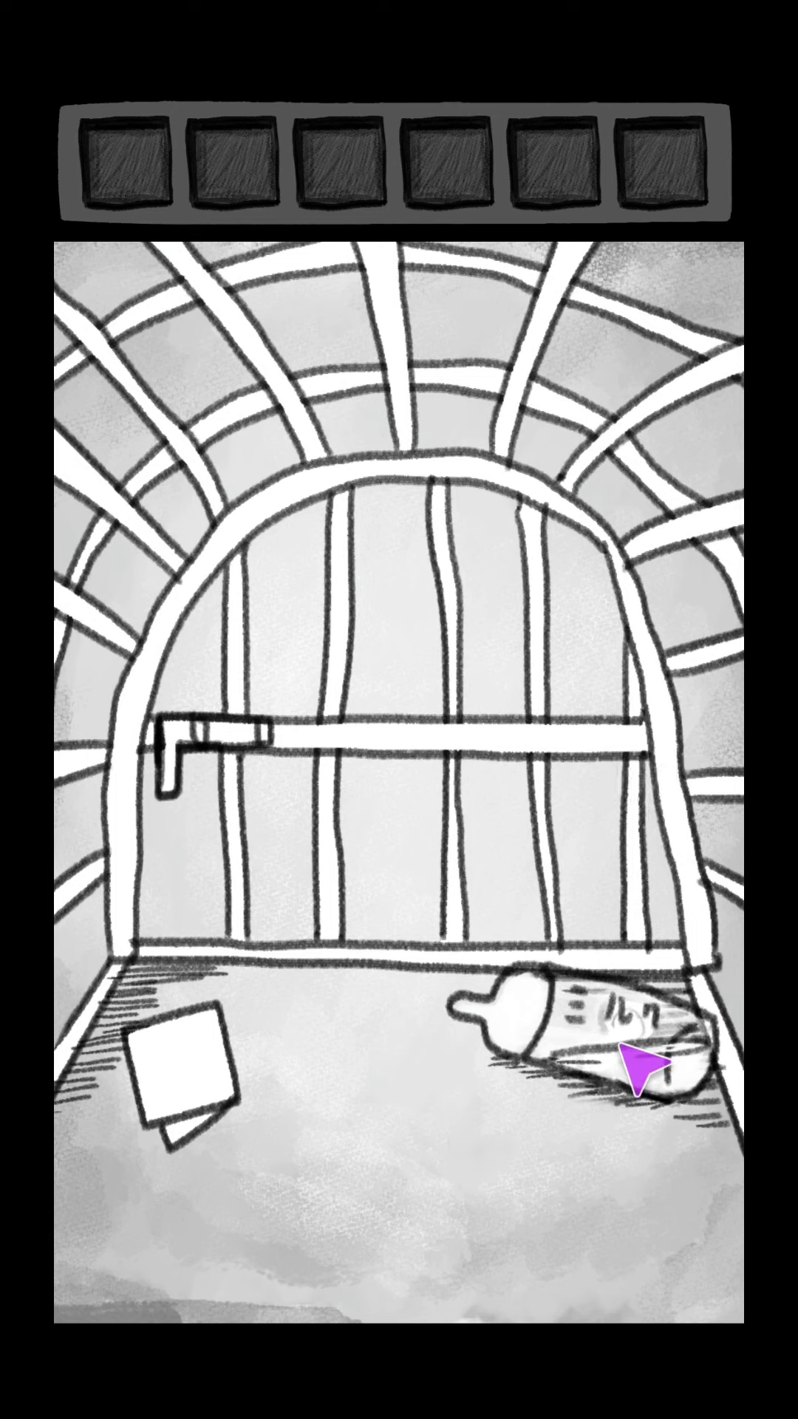
# Move the milk bottle aside to uncover the mouse, and read the handwritten note.
pyautogui.moveTo(637, 1064); pyautogui.dragTo(593, 1151)
pyautogui.click(627, 1053)
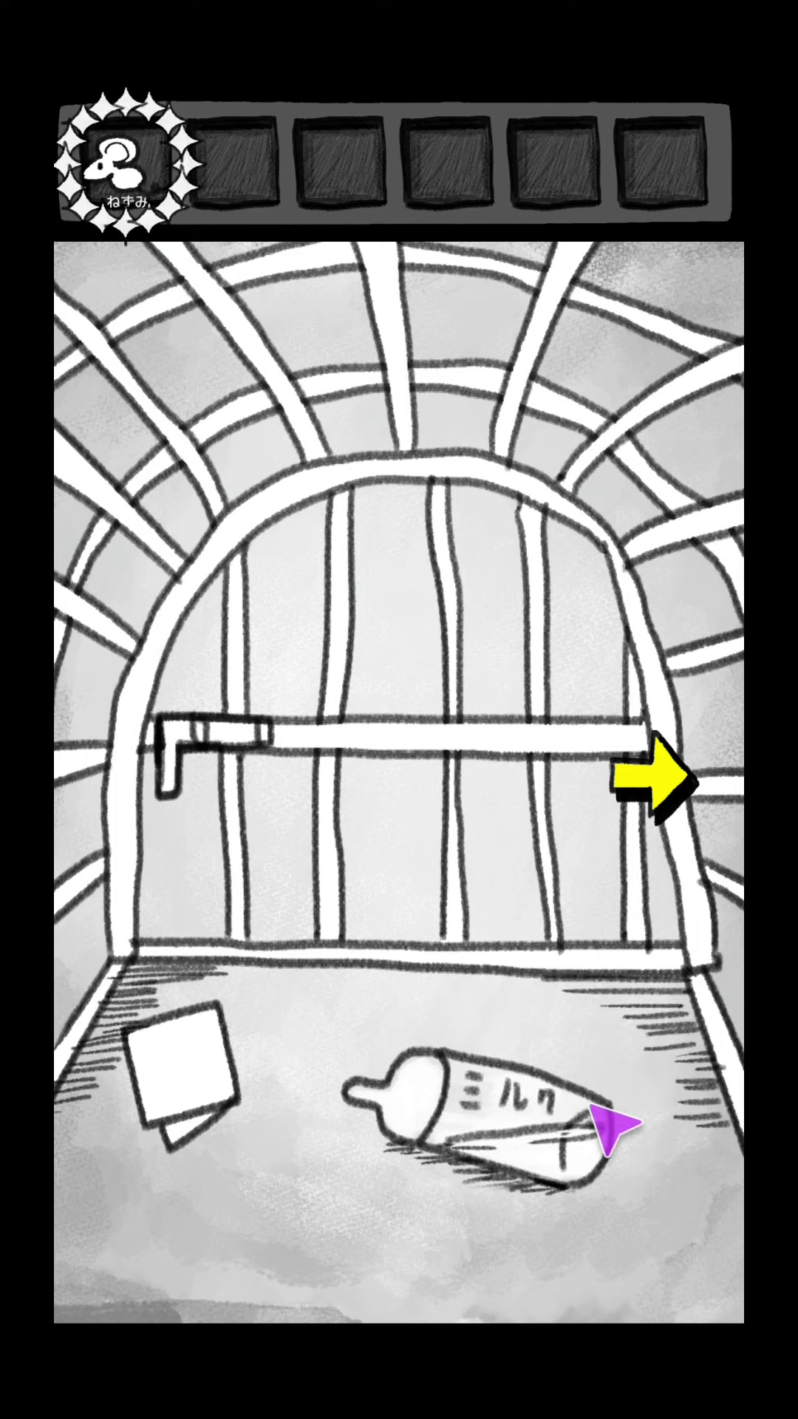
pyautogui.click(655, 782)
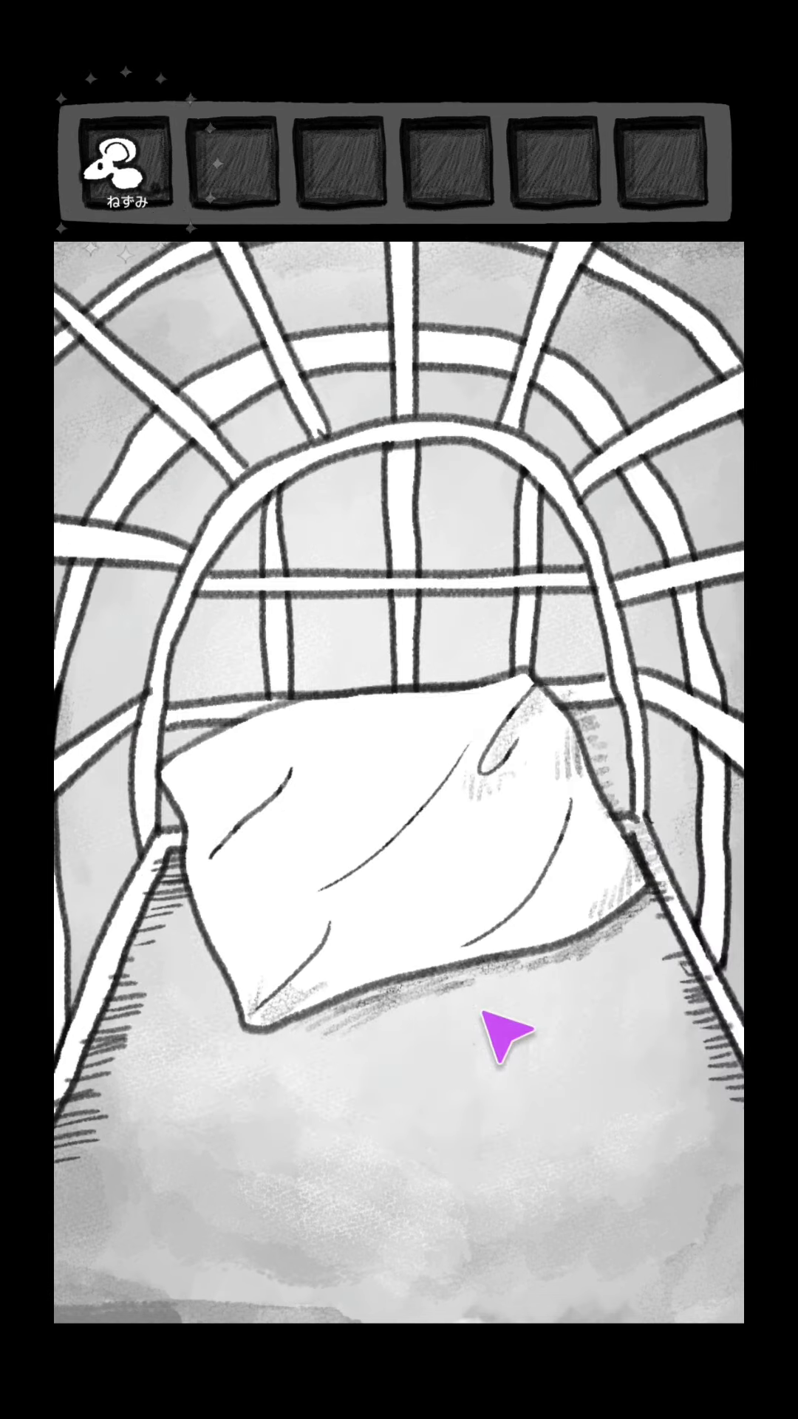
pyautogui.click(150, 707)
pyautogui.click(183, 1064)
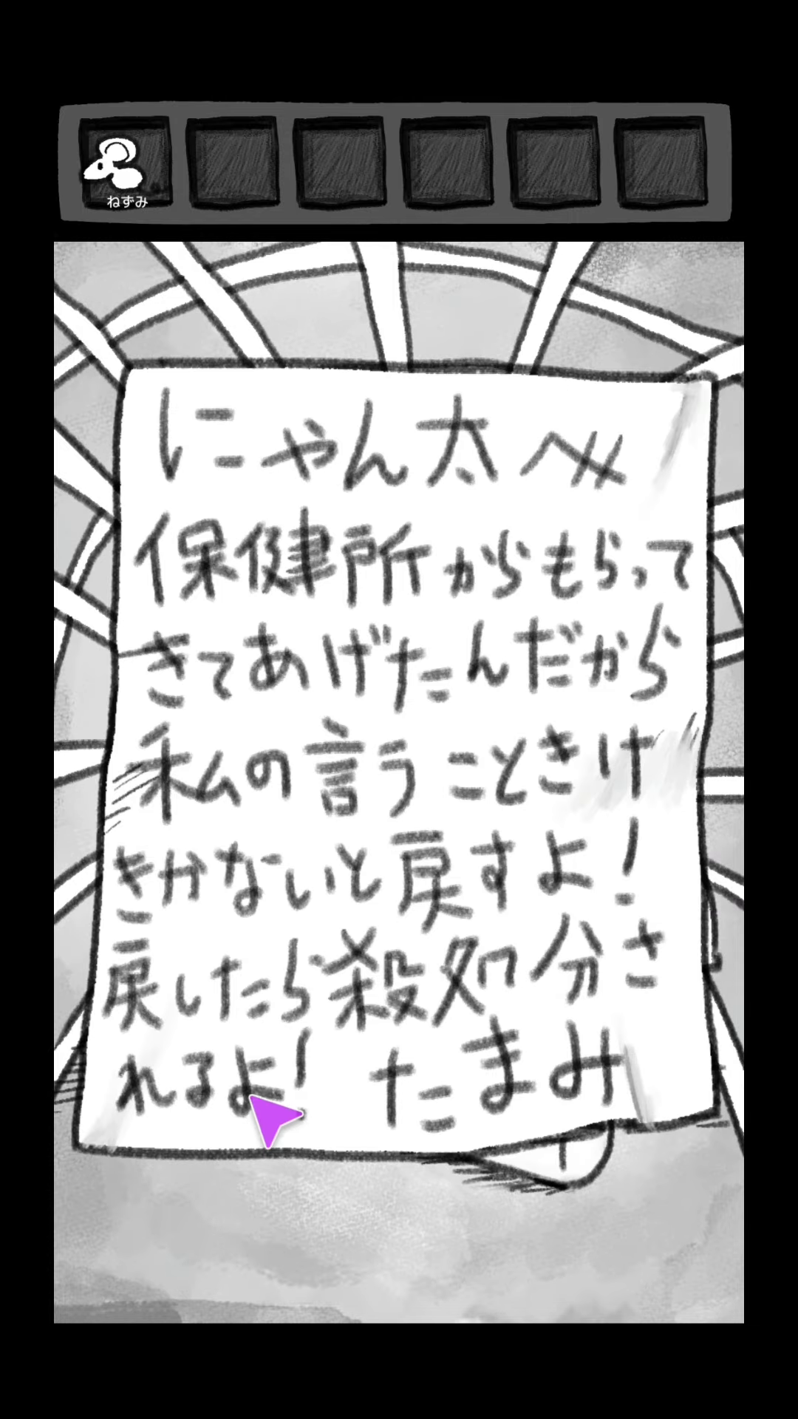
pyautogui.click(346, 1203)
# Place the mouse on top of the wall to scare the cat out.
pyautogui.click(239, 771)
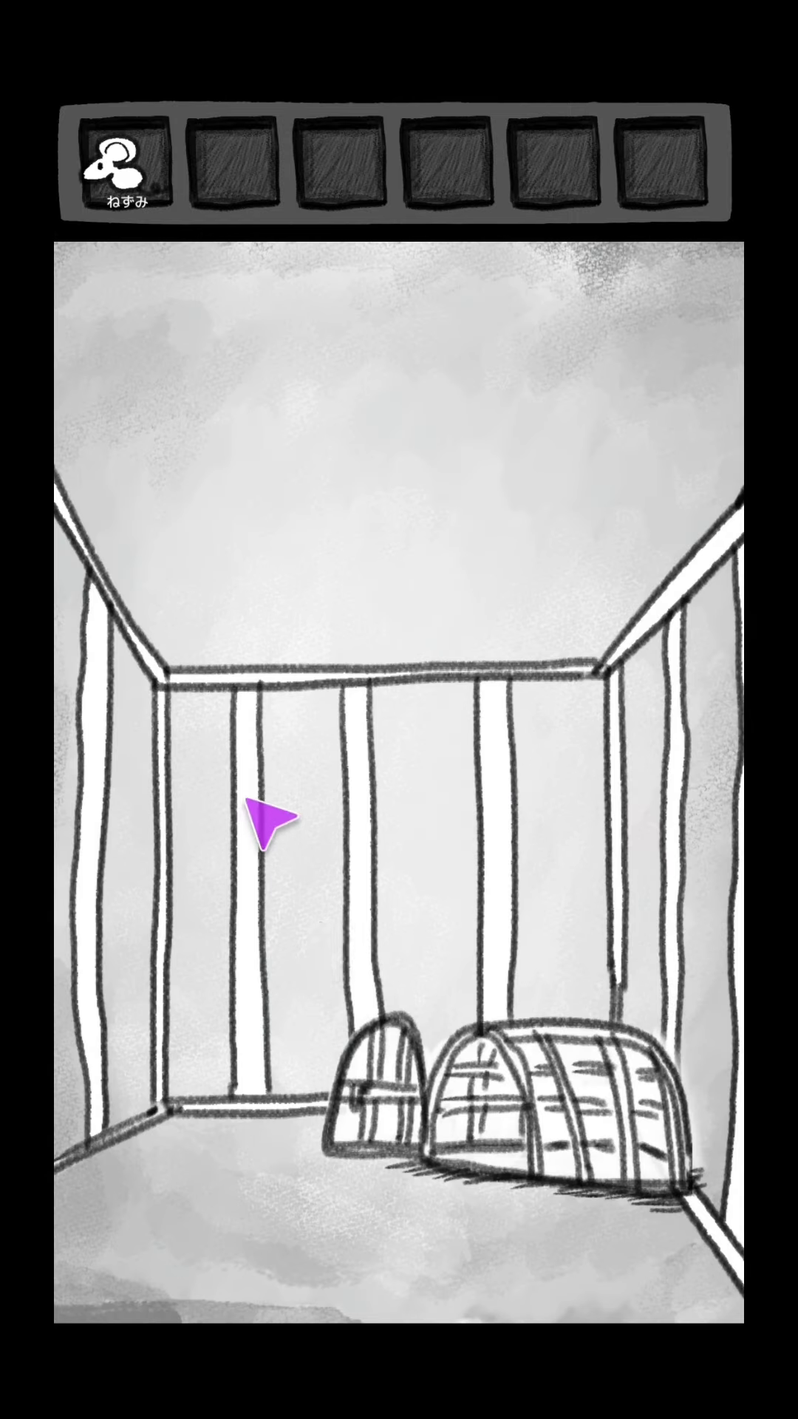
pyautogui.click(156, 189)
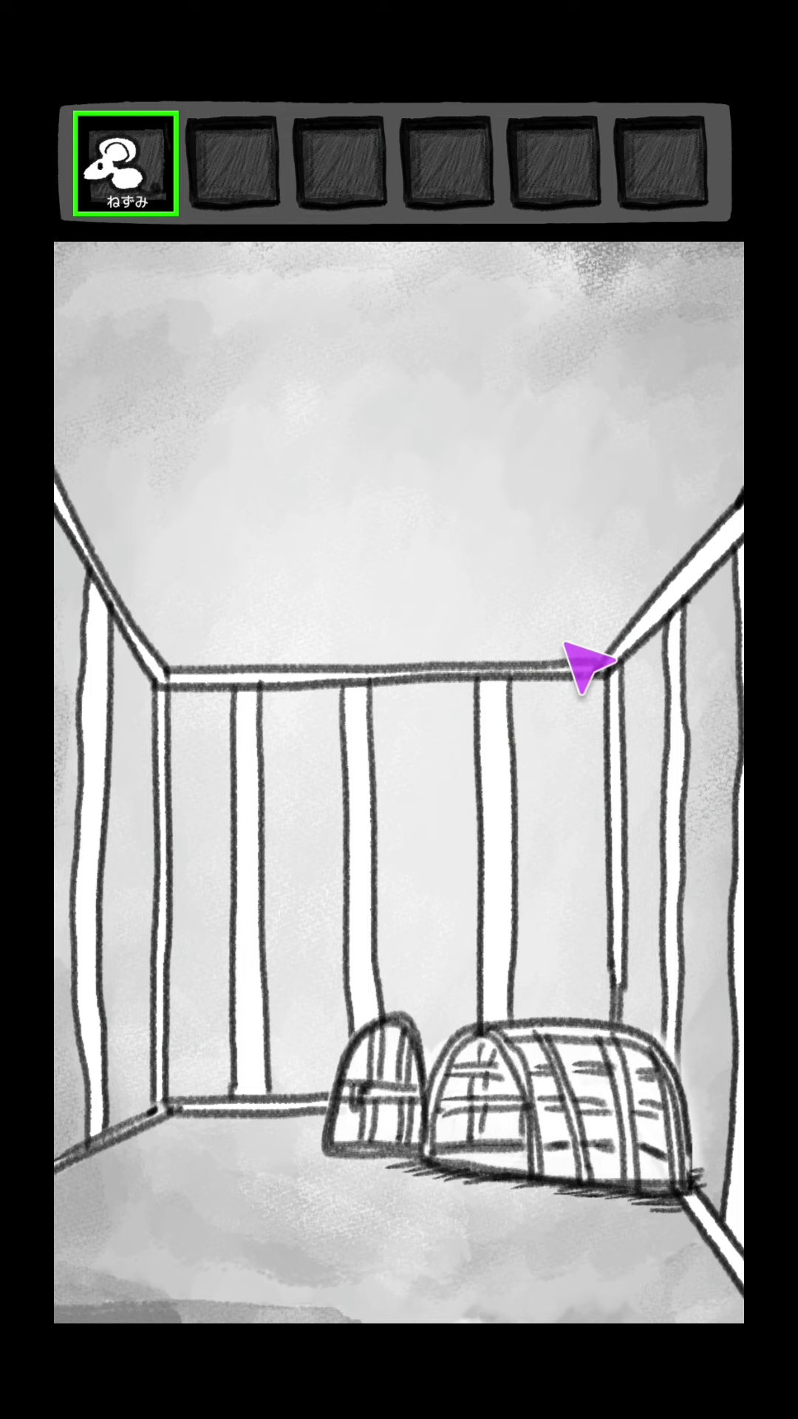
pyautogui.click(551, 690)
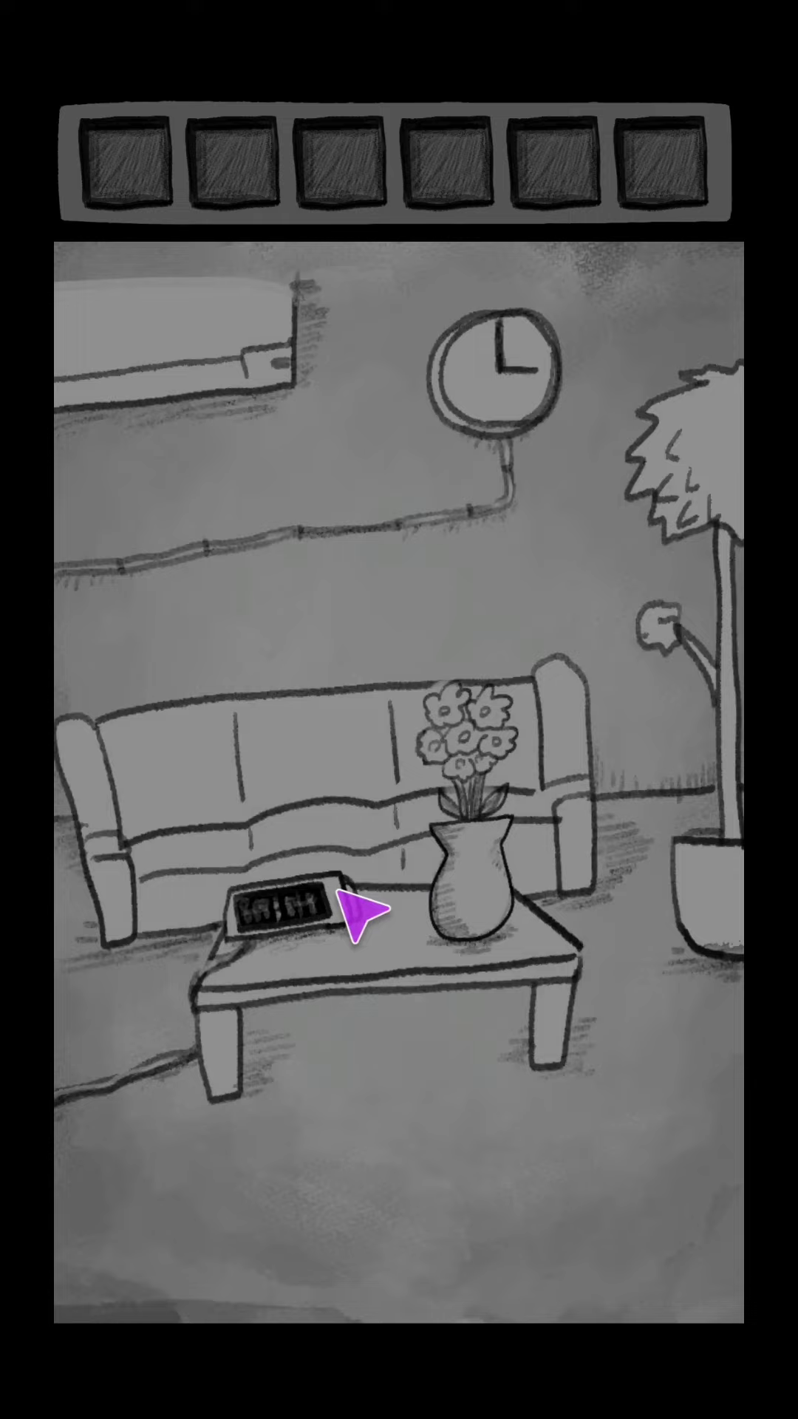
# Set the table clock to 12:43 and match the wall clock to it.
pyautogui.click(289, 908)
pyautogui.click(217, 754)
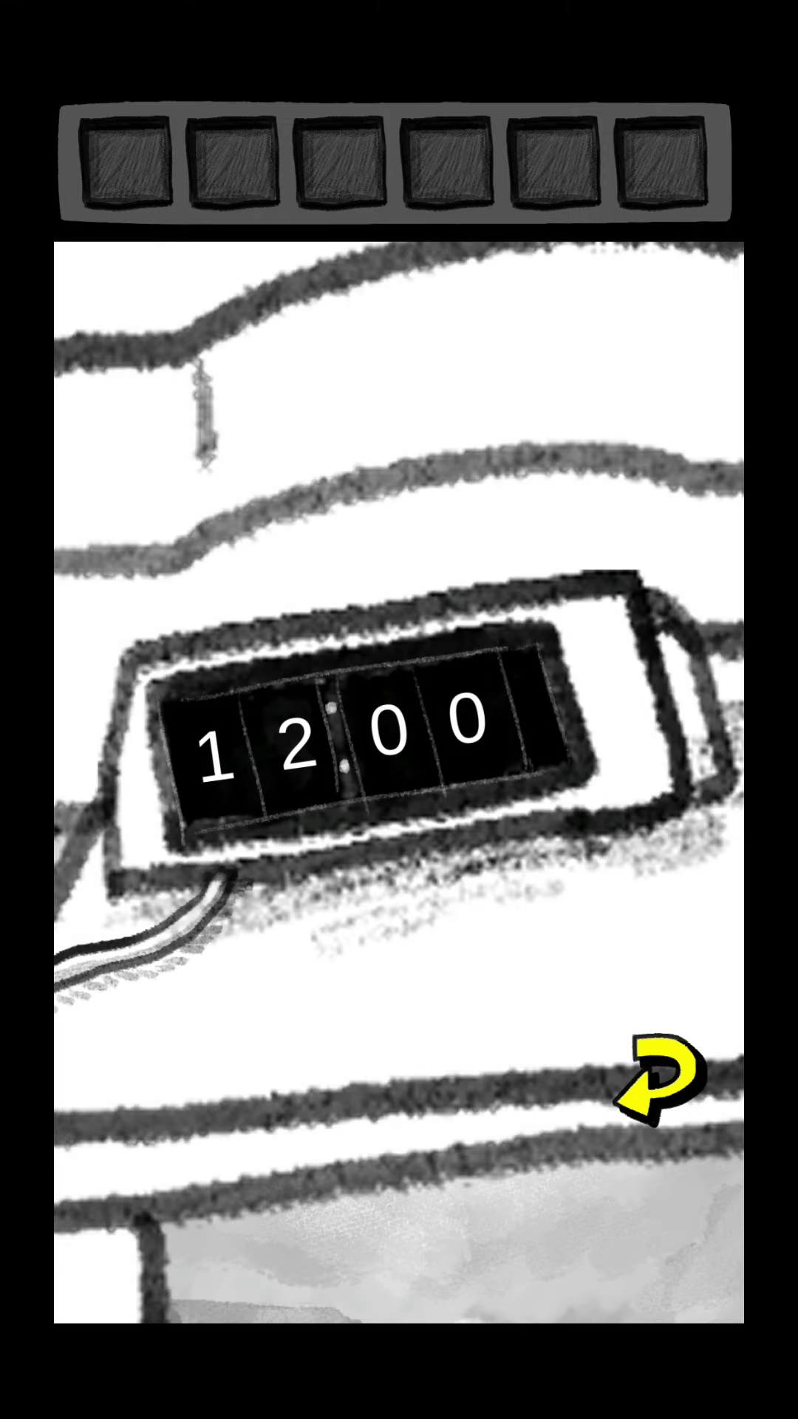
pyautogui.click(394, 731)
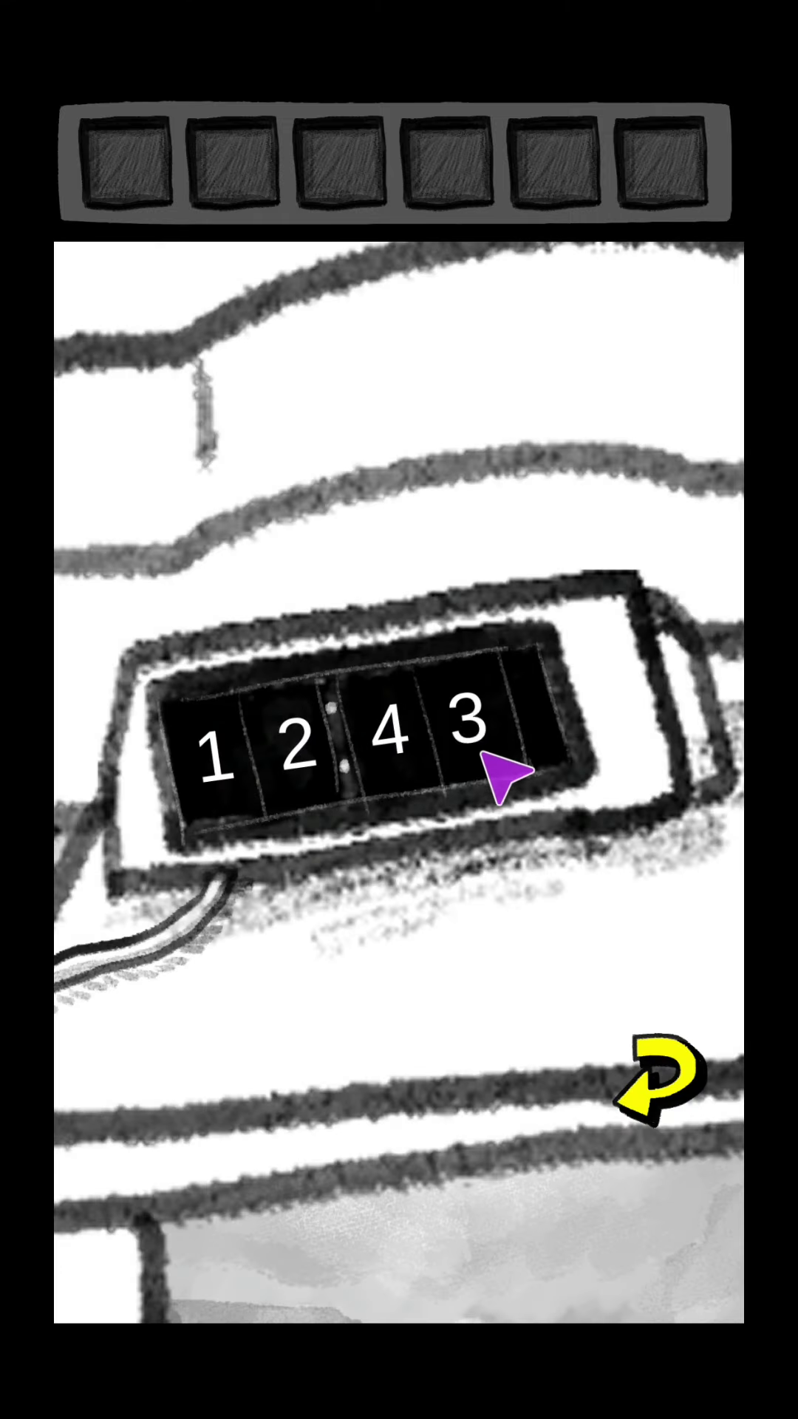
pyautogui.click(665, 1081)
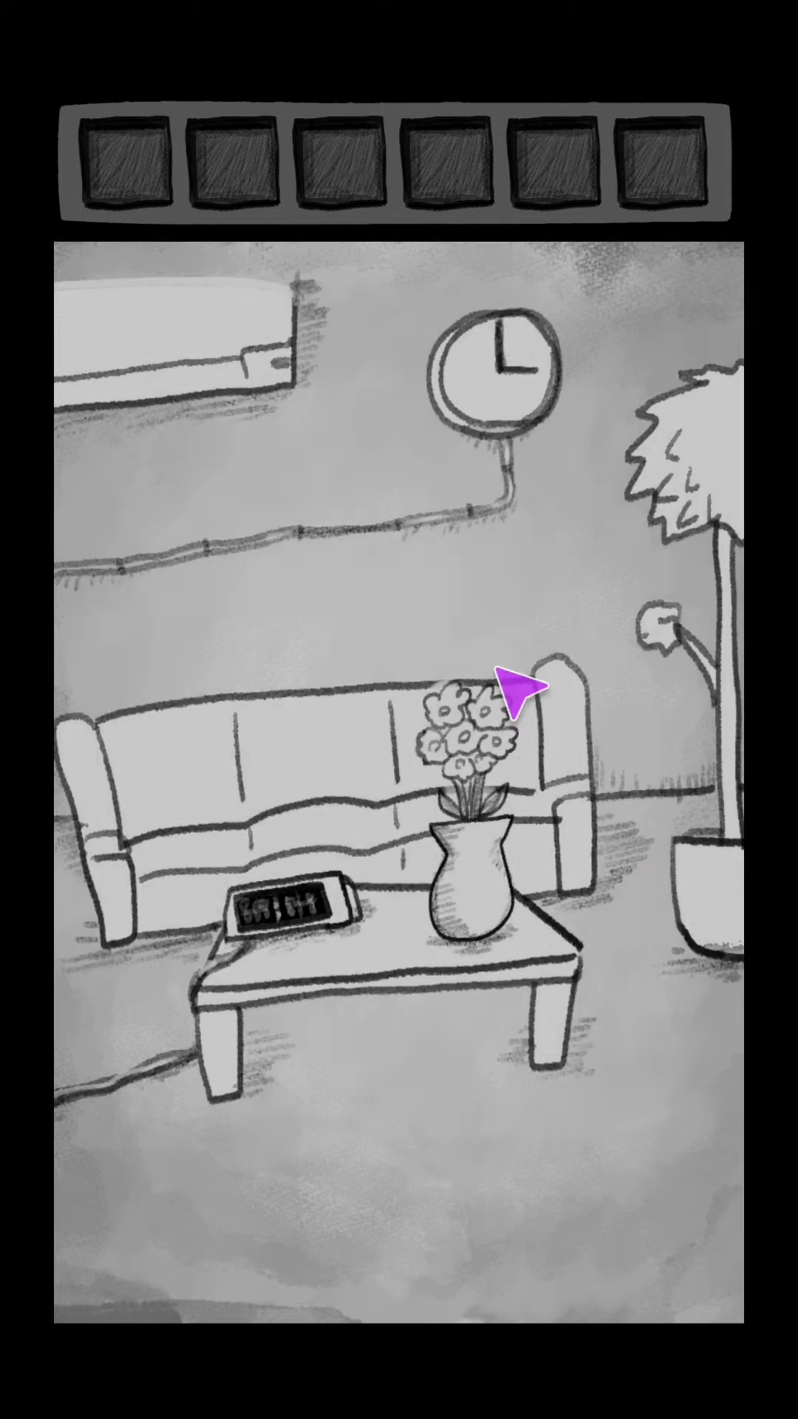
pyautogui.click(521, 389)
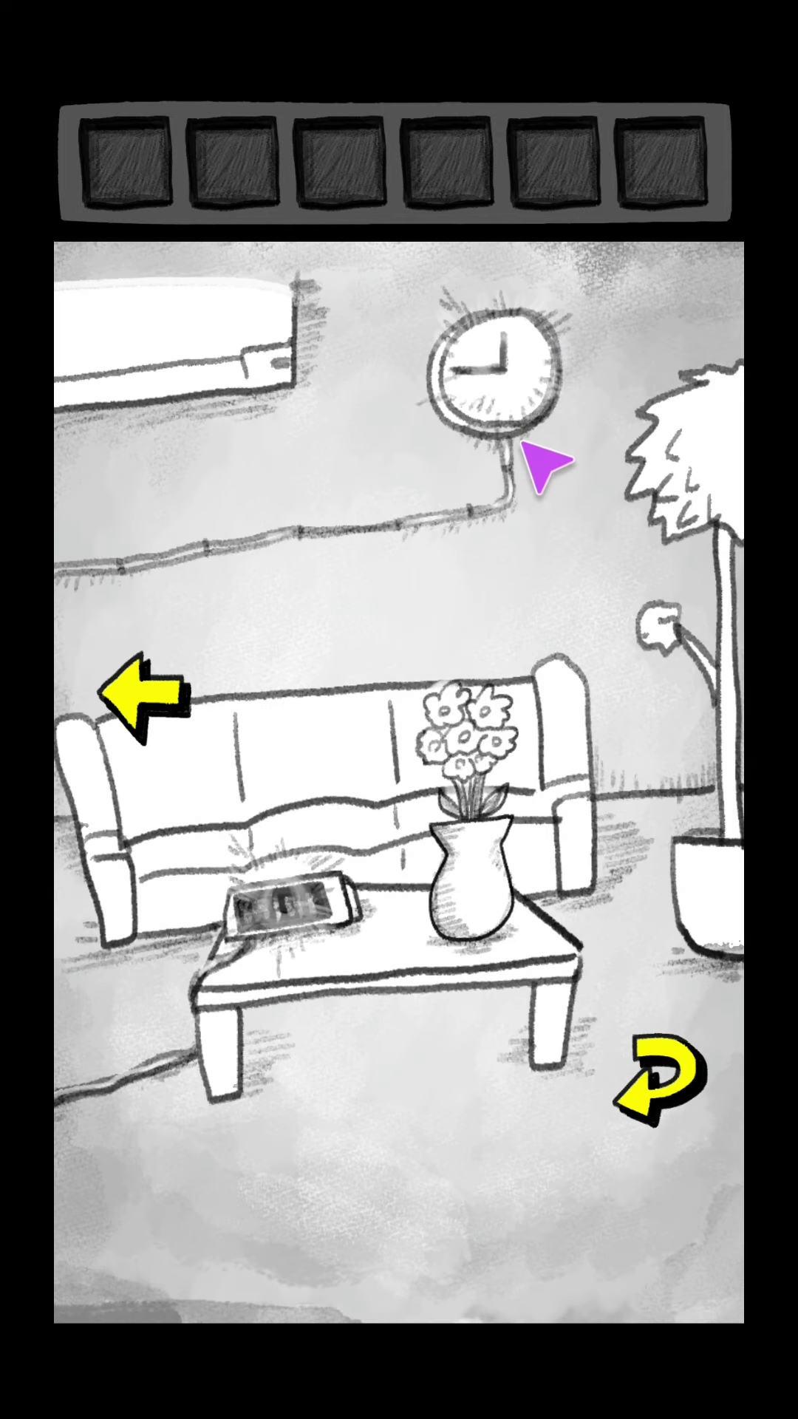
# Take the remote from the corner wall cubby and switch on the air conditioner.
pyautogui.click(145, 693)
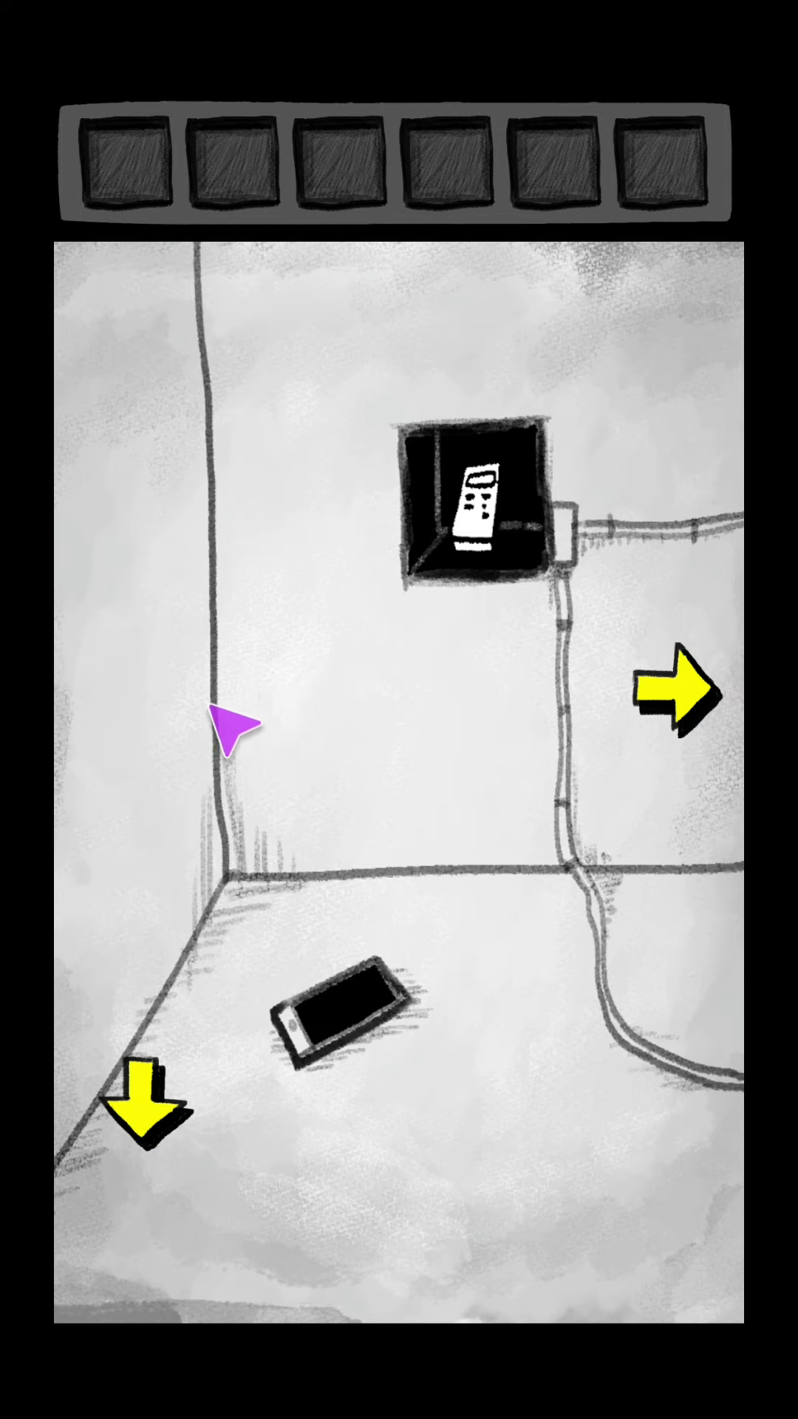
pyautogui.click(488, 522)
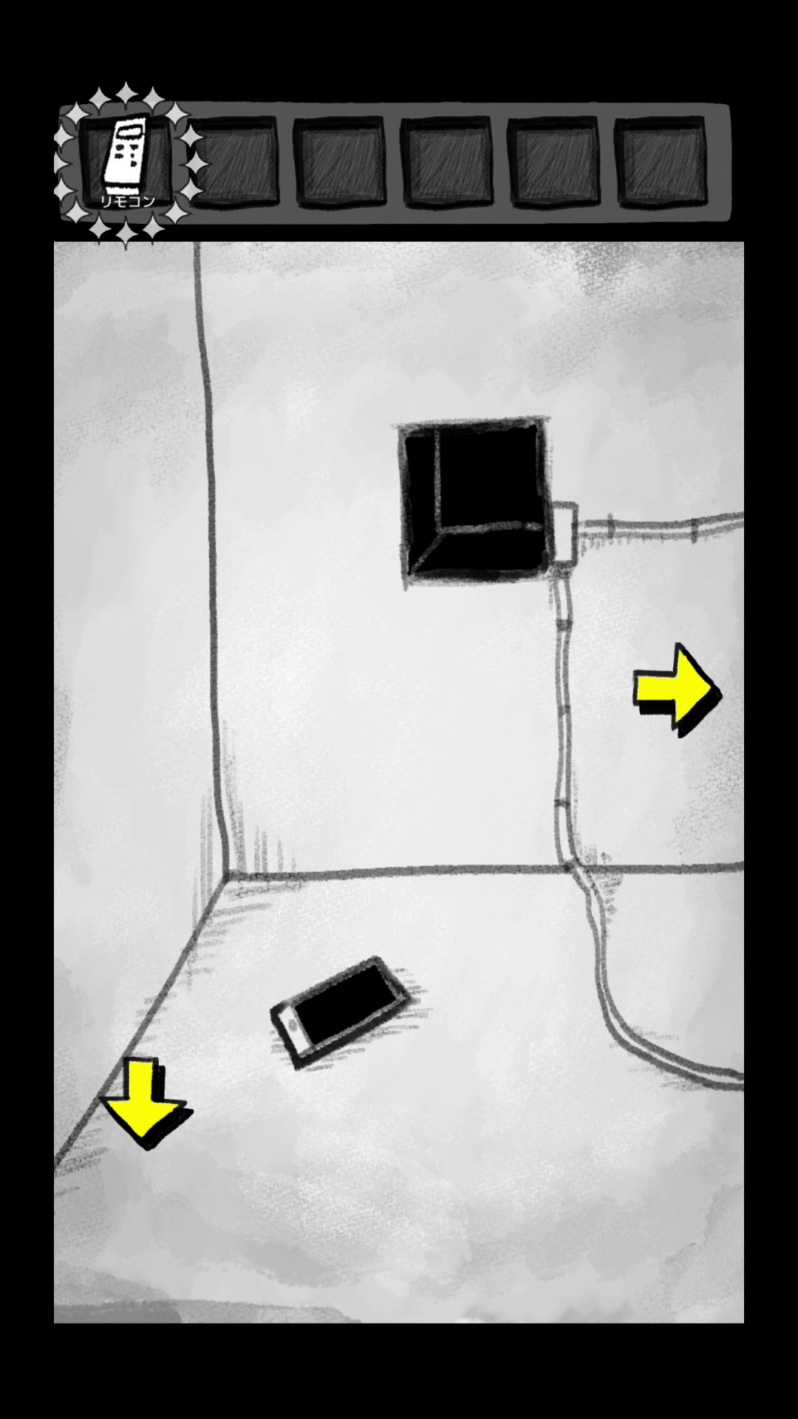
pyautogui.click(671, 687)
pyautogui.click(127, 155)
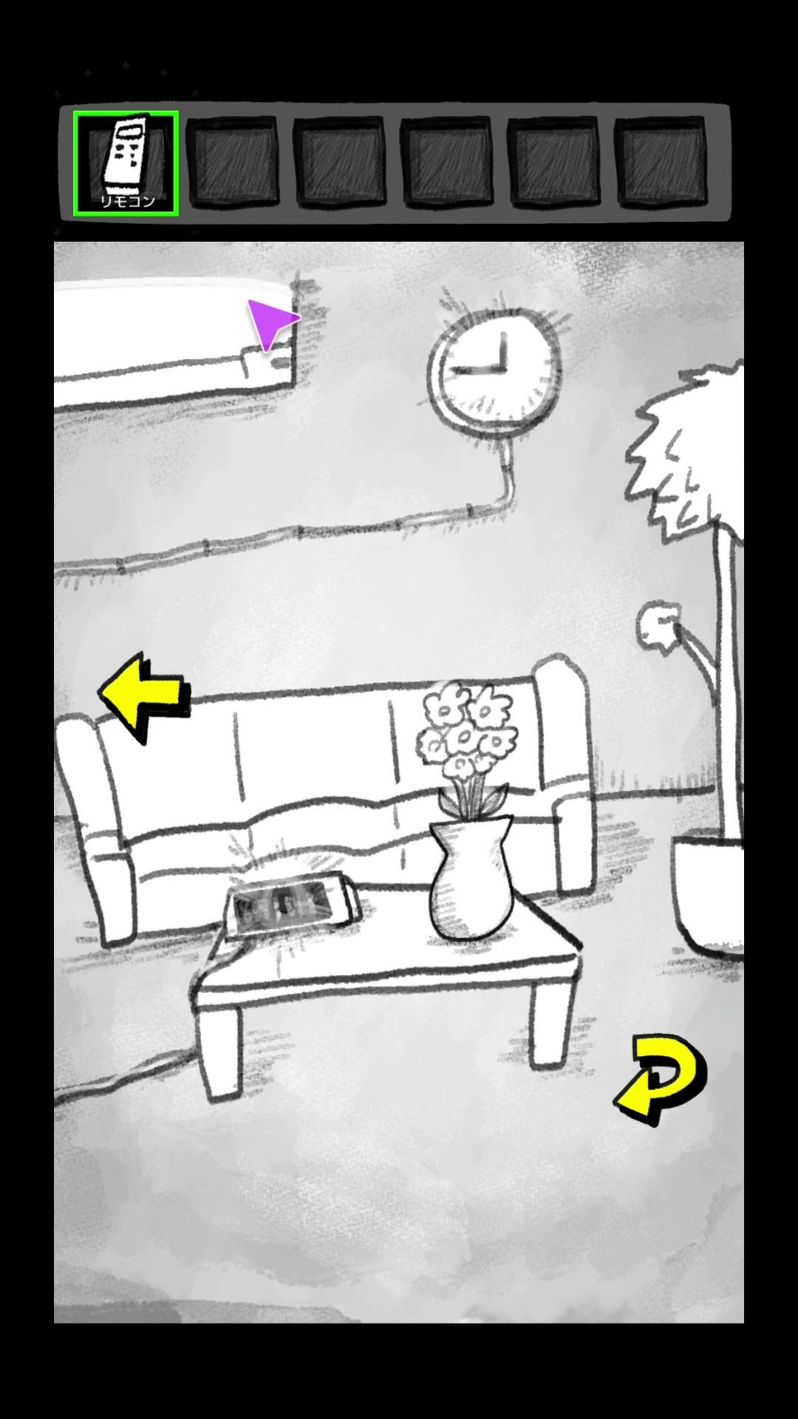
pyautogui.click(266, 377)
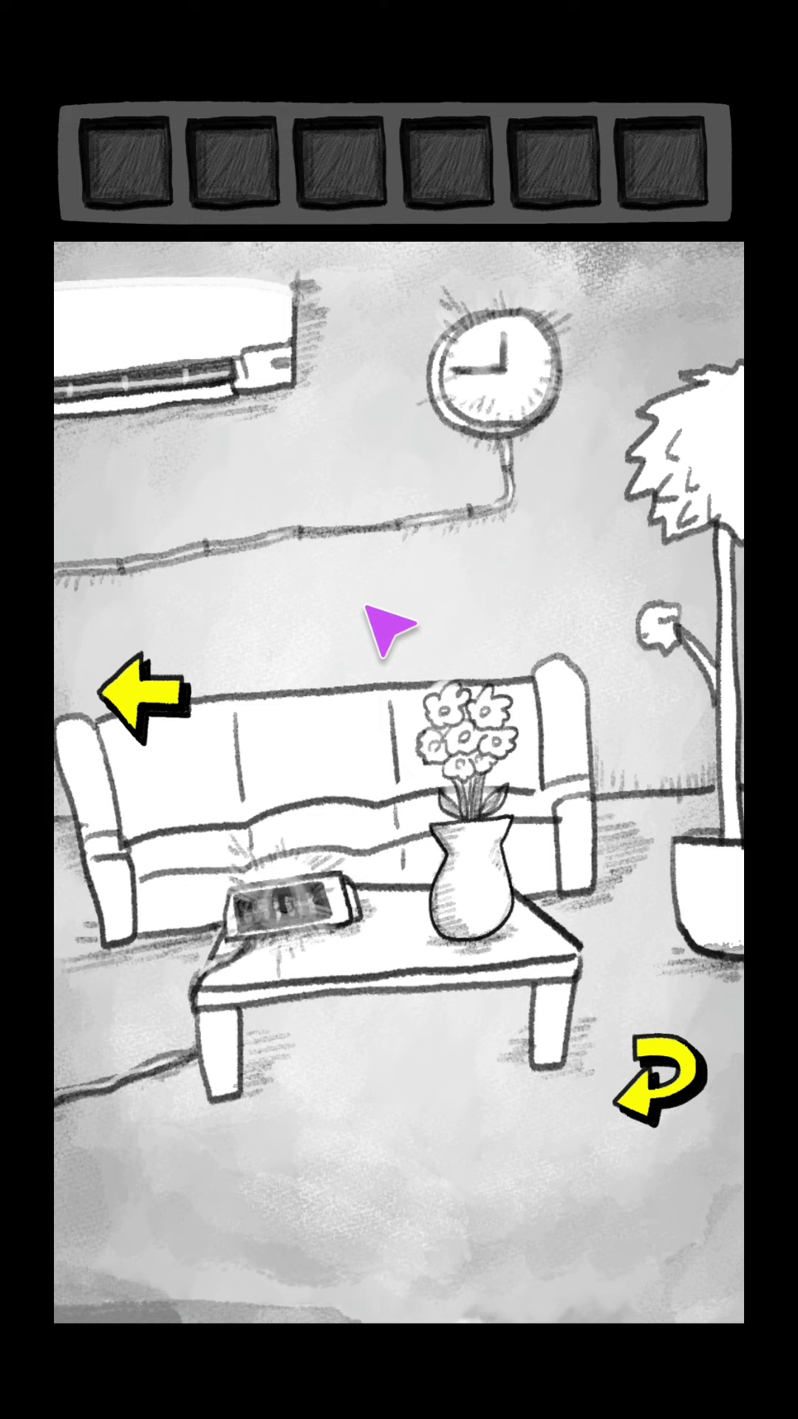
pyautogui.click(144, 694)
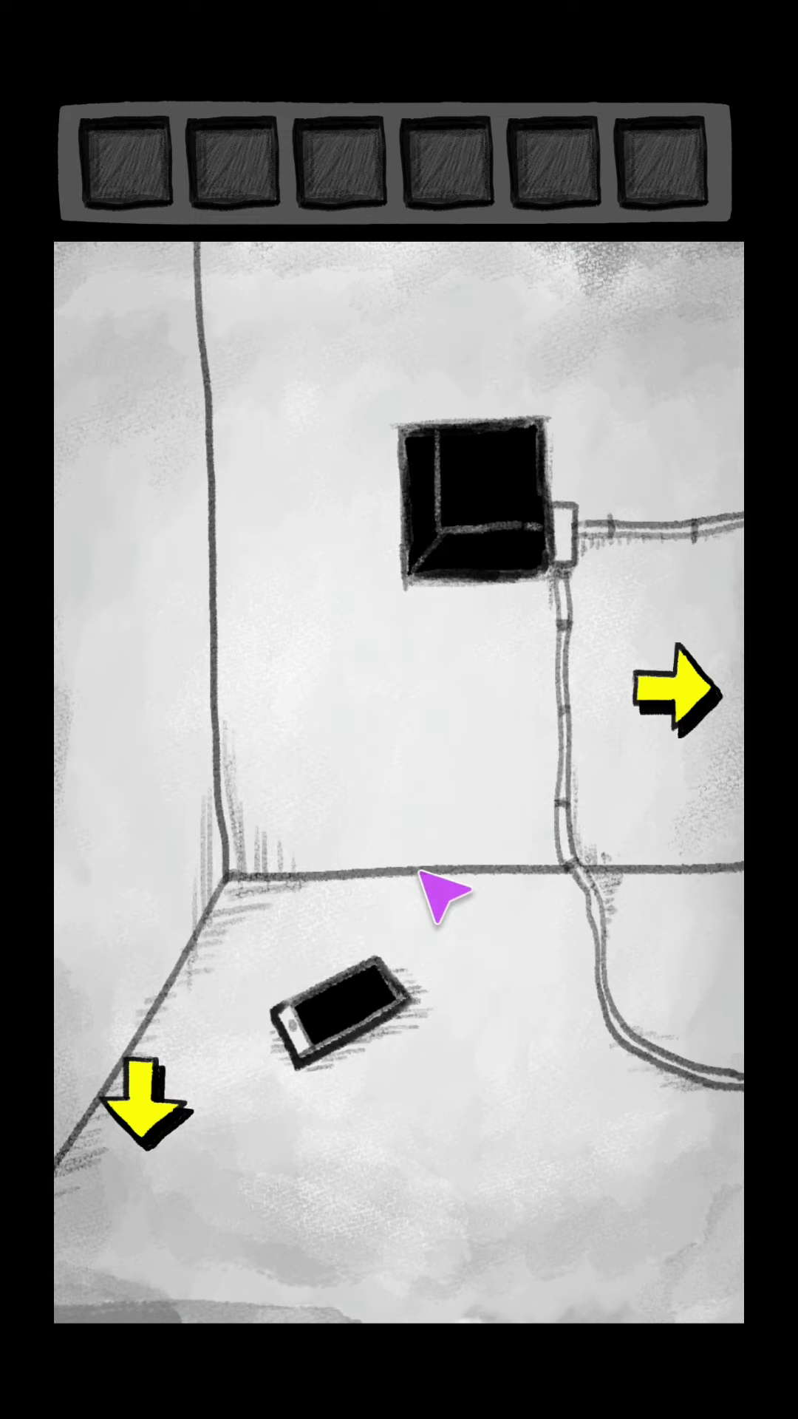
# Find the code 4798 in the dessert bowl on the shelf.
pyautogui.click(412, 1037)
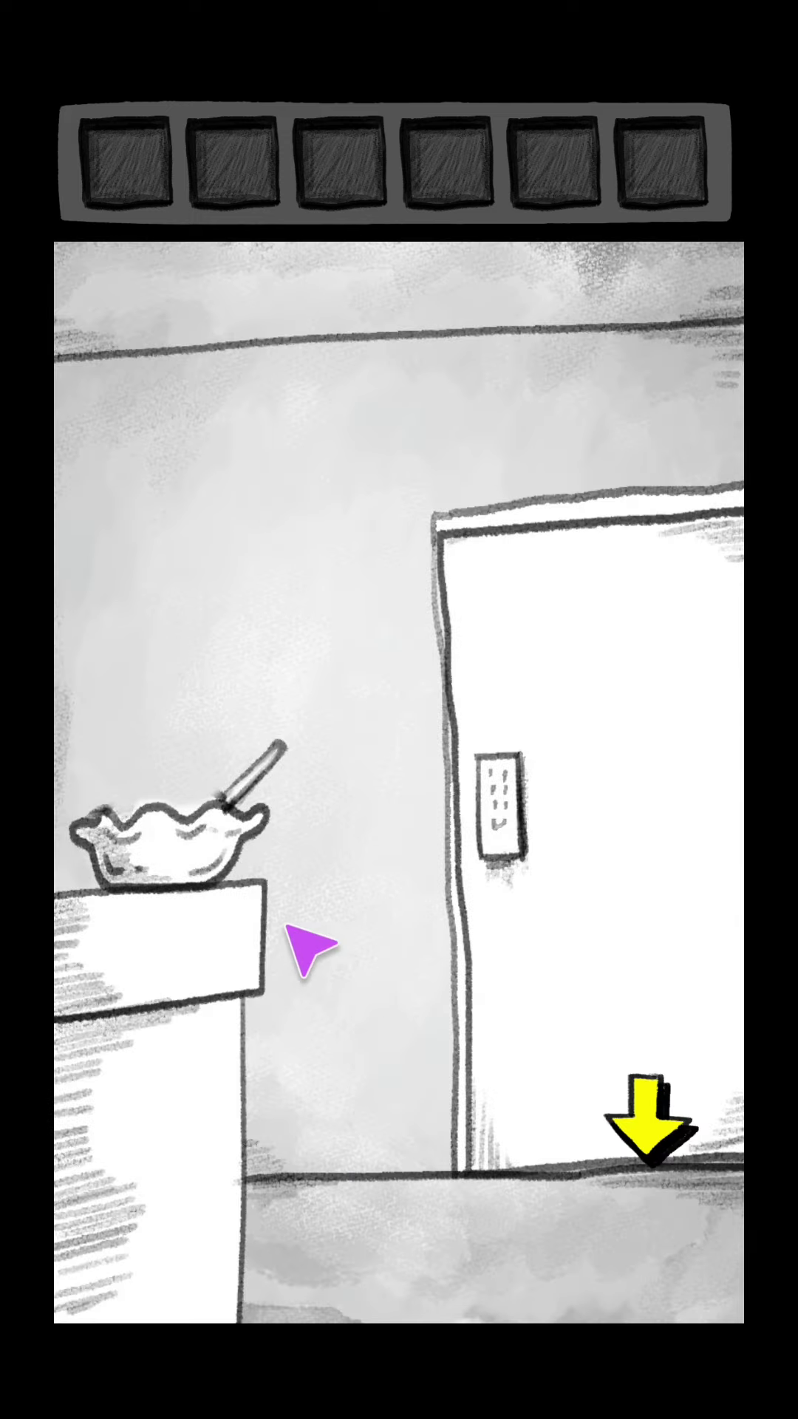
pyautogui.click(239, 848)
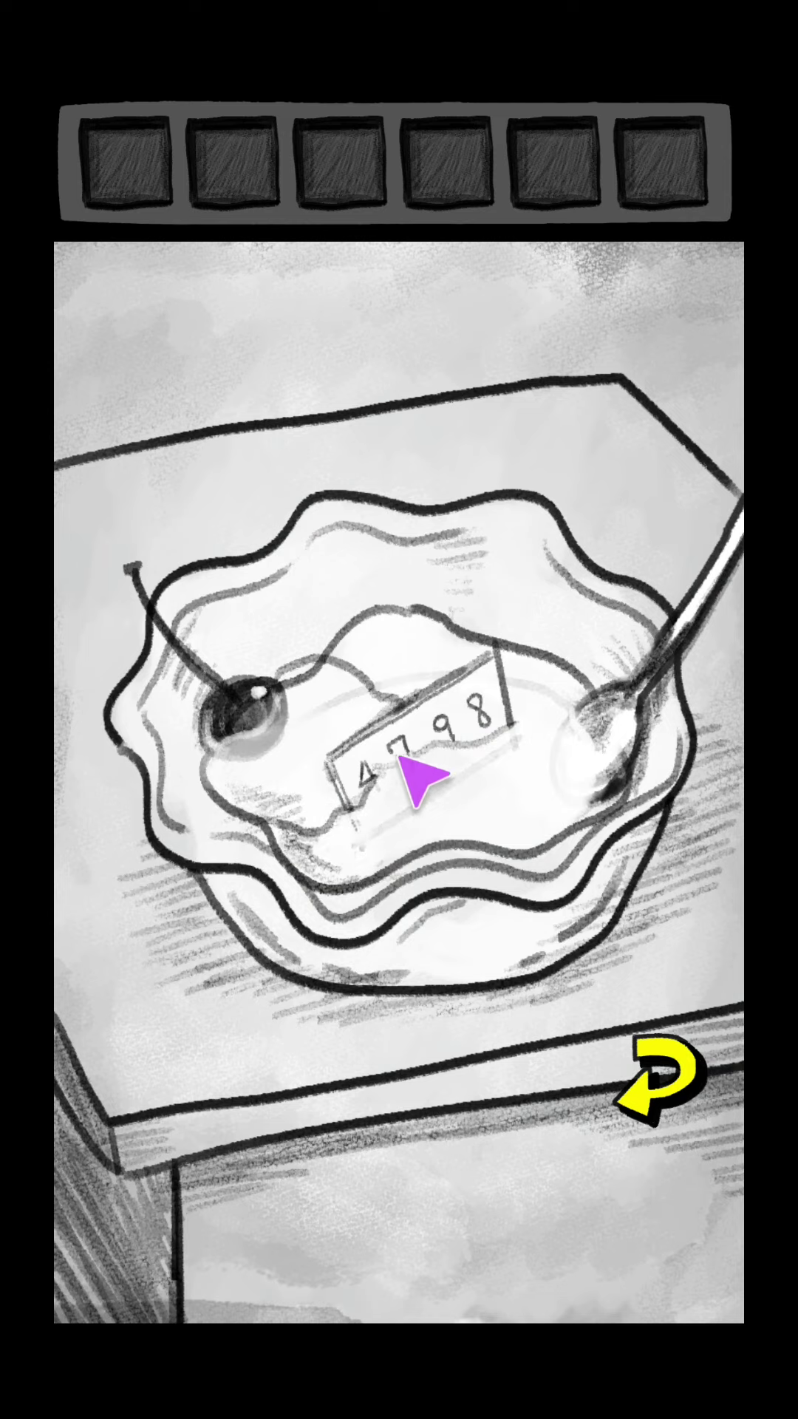
pyautogui.click(666, 1098)
pyautogui.click(506, 817)
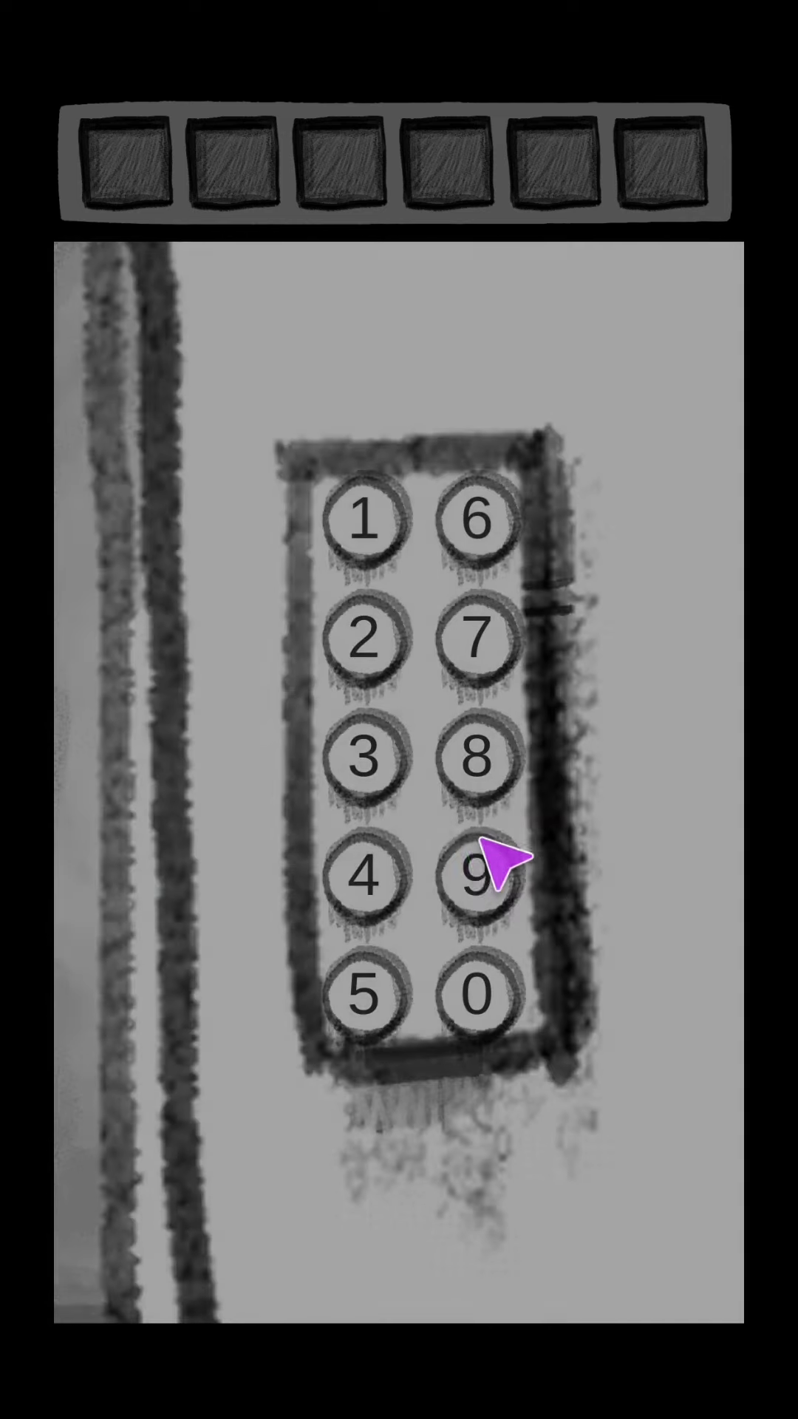
pyautogui.click(364, 876)
pyautogui.click(477, 638)
pyautogui.click(477, 876)
pyautogui.click(476, 757)
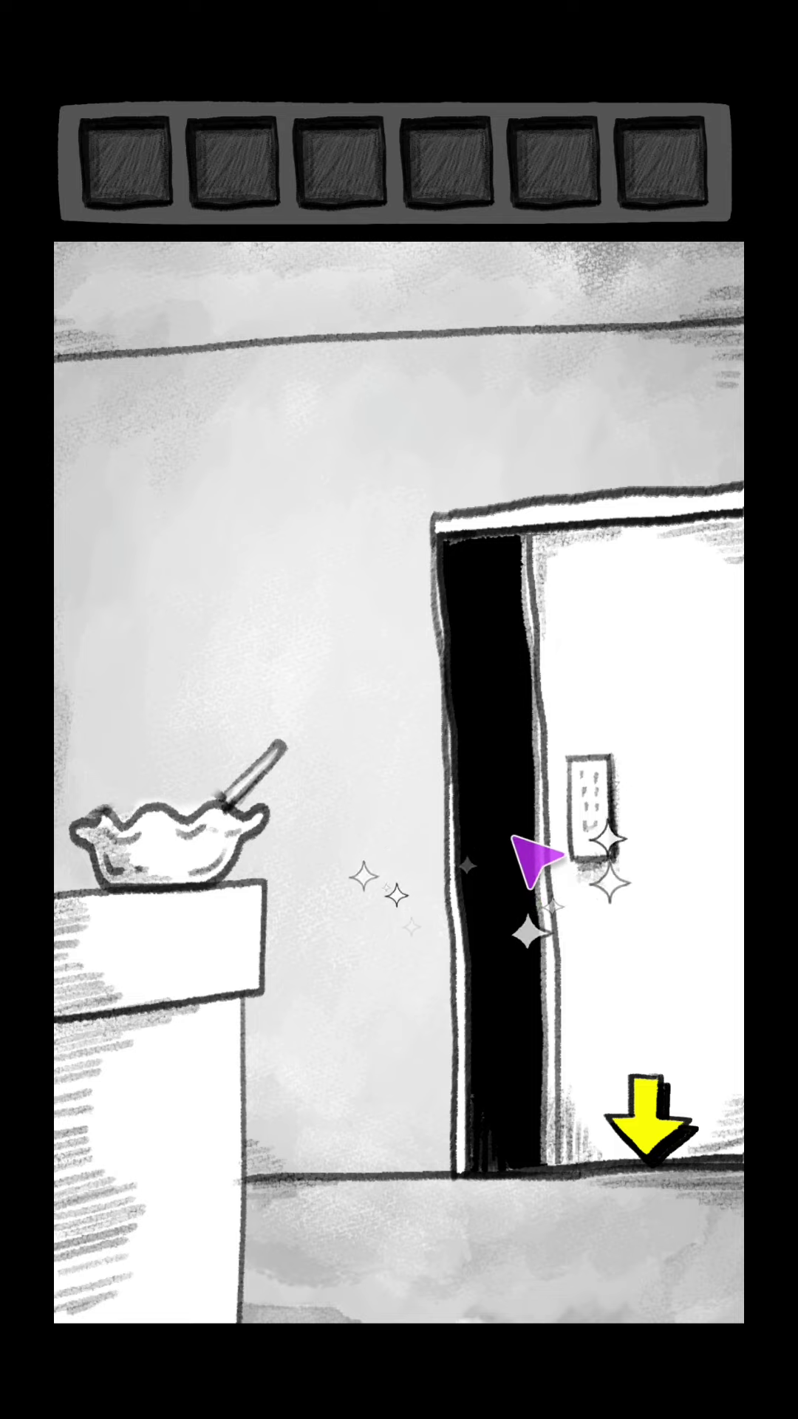
# Exit through the open door into the next stage, then check the slippers and floor note.
pyautogui.click(522, 859)
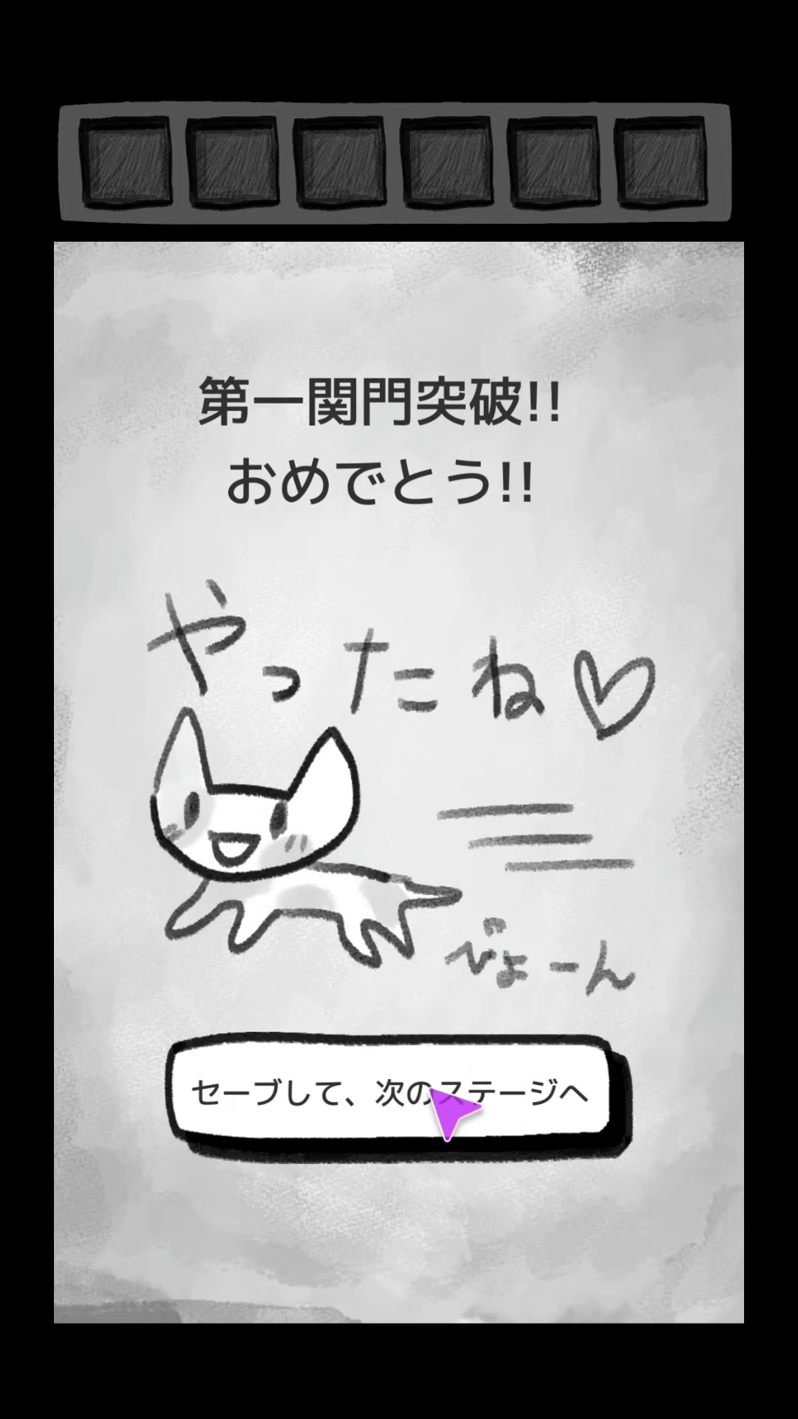
pyautogui.click(453, 1111)
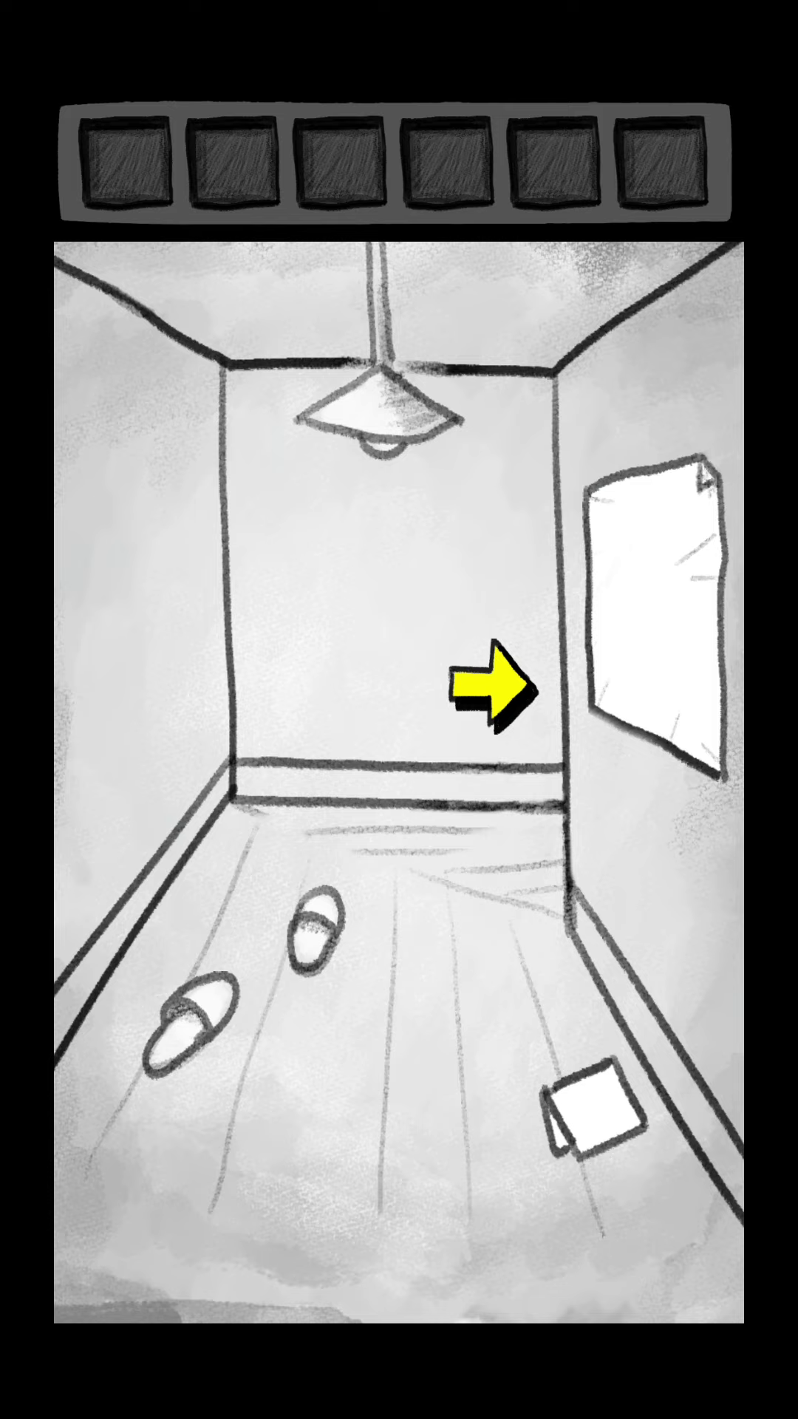
pyautogui.click(254, 1003)
pyautogui.click(333, 1109)
pyautogui.click(604, 1120)
pyautogui.click(593, 1065)
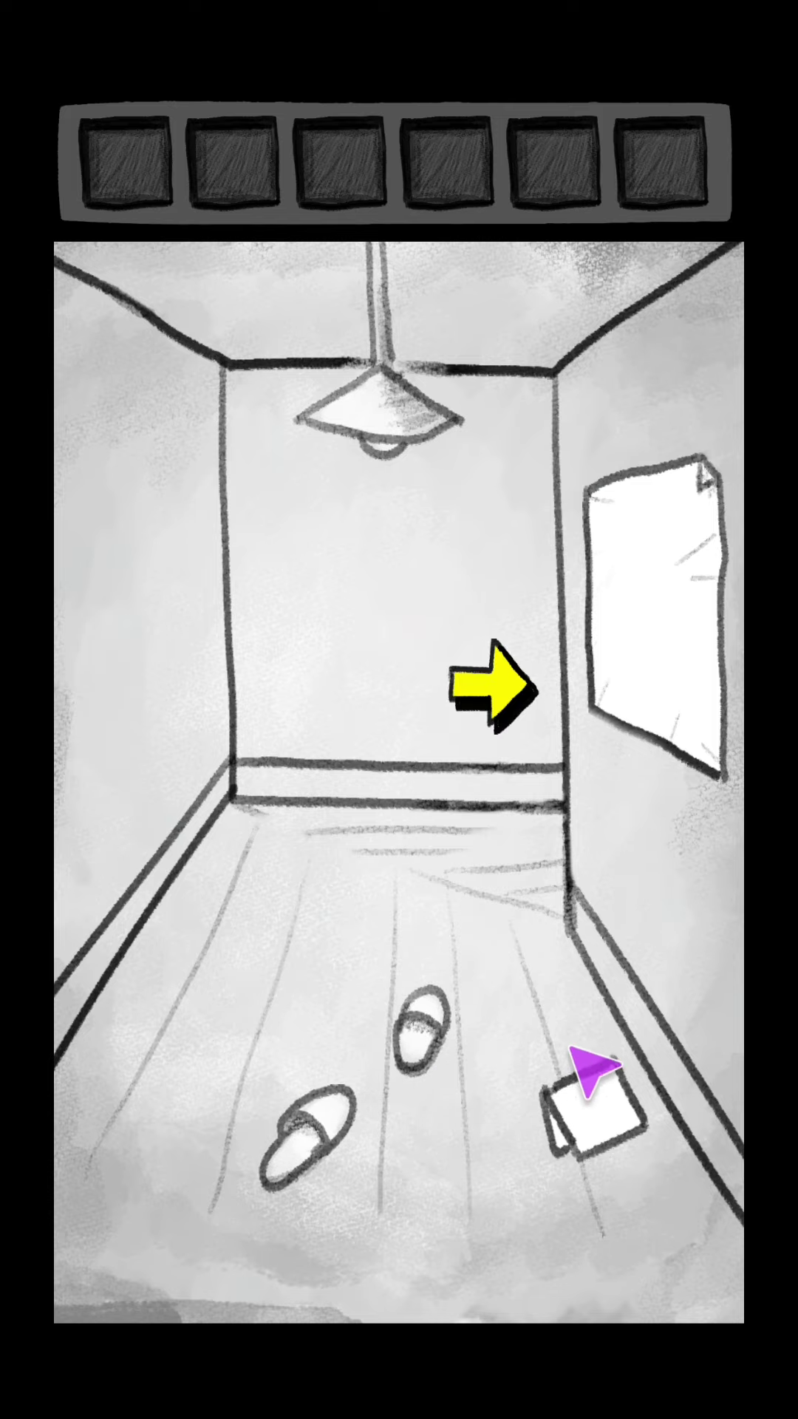
# Take down the wall poster and collect the Mt Fuji picture from the fish room.
pyautogui.click(708, 530)
pyautogui.click(665, 488)
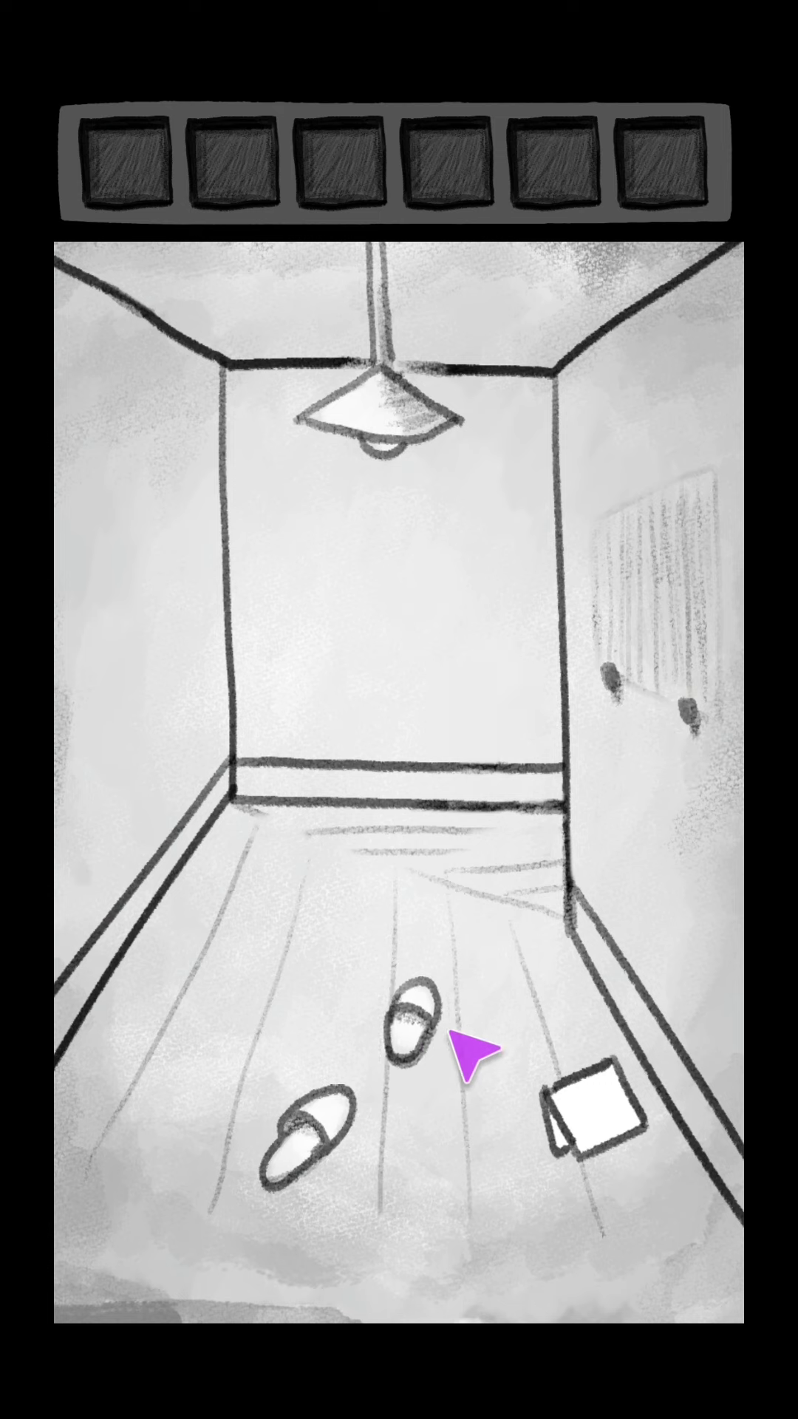
pyautogui.click(494, 688)
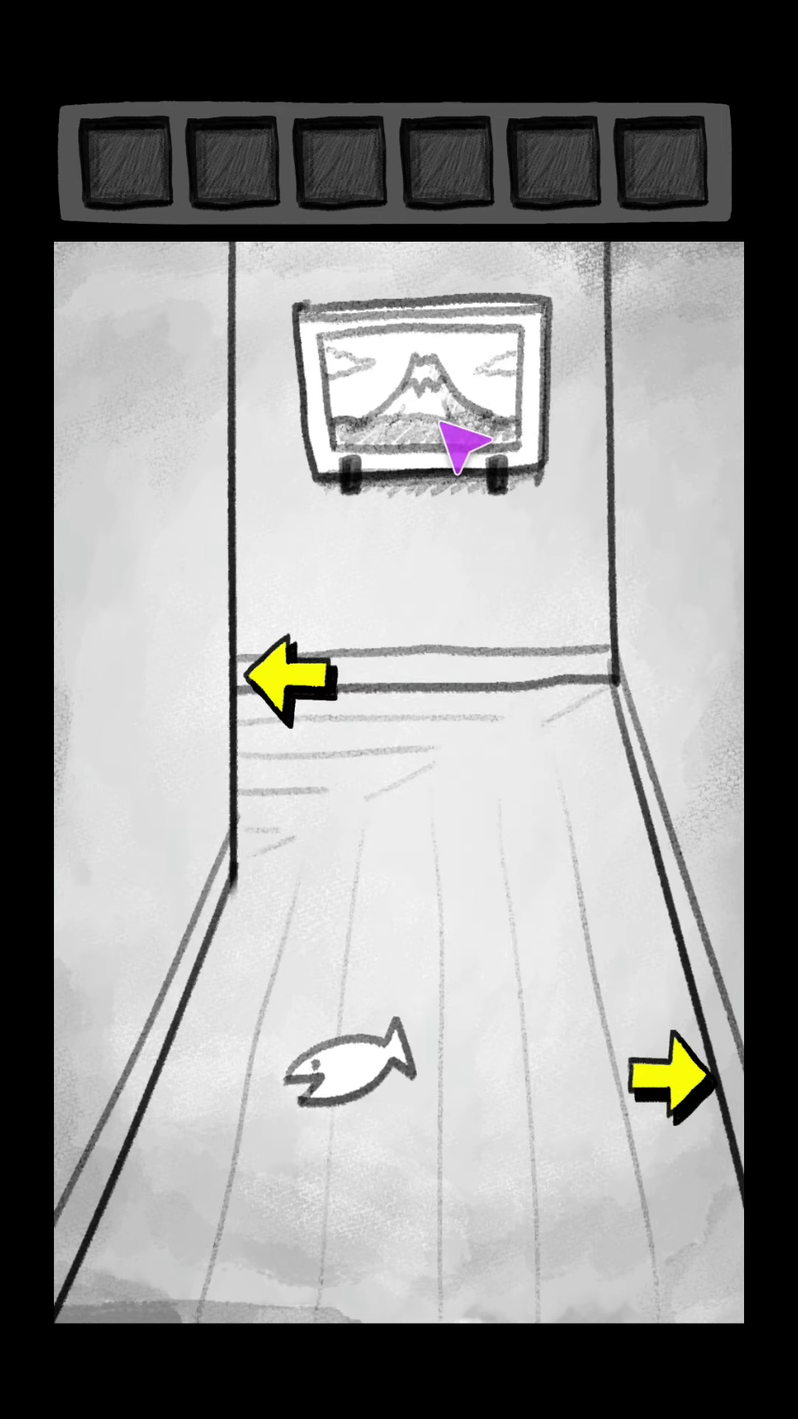
pyautogui.click(422, 399)
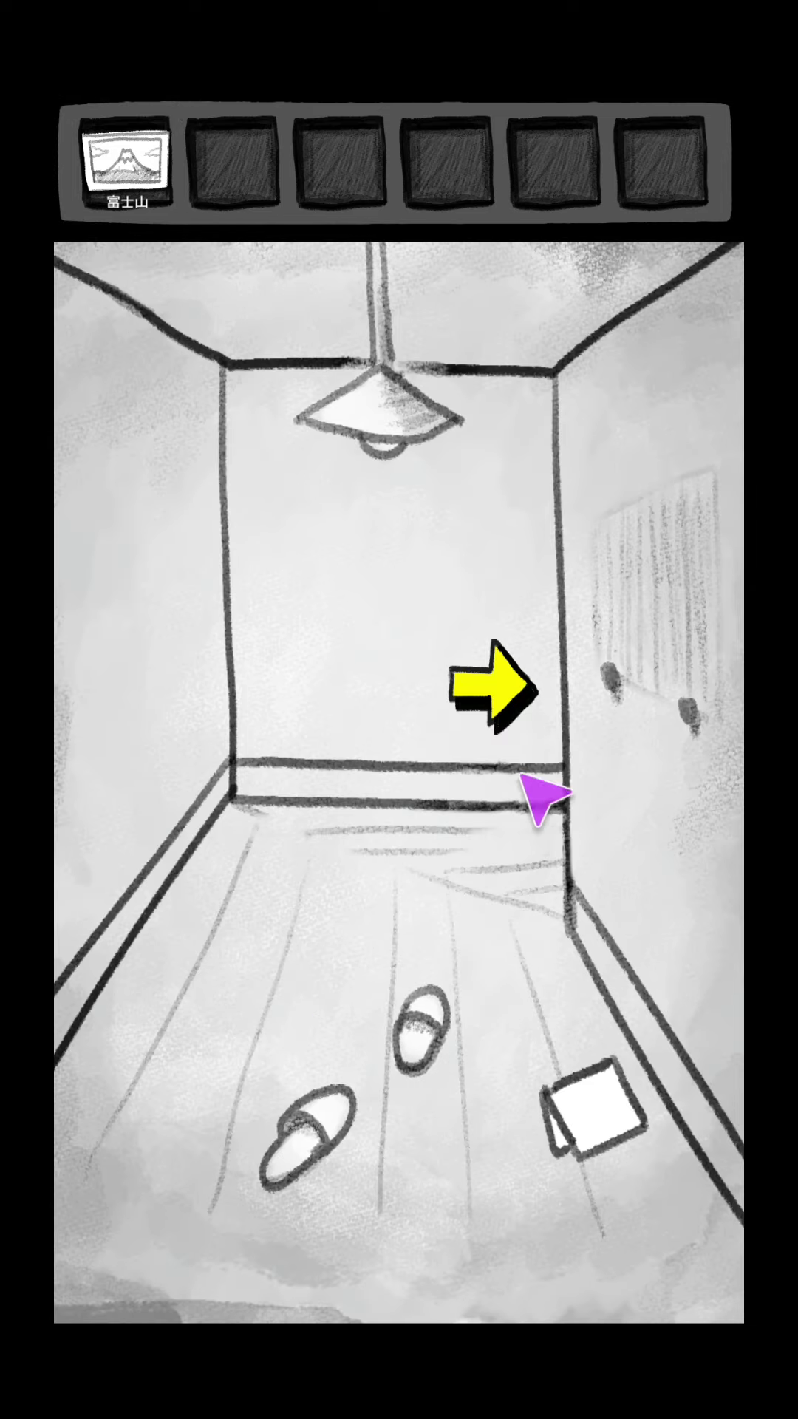
# Hang the Mt Fuji picture on the lamp room's bare wall.
pyautogui.click(494, 689)
pyautogui.click(671, 1073)
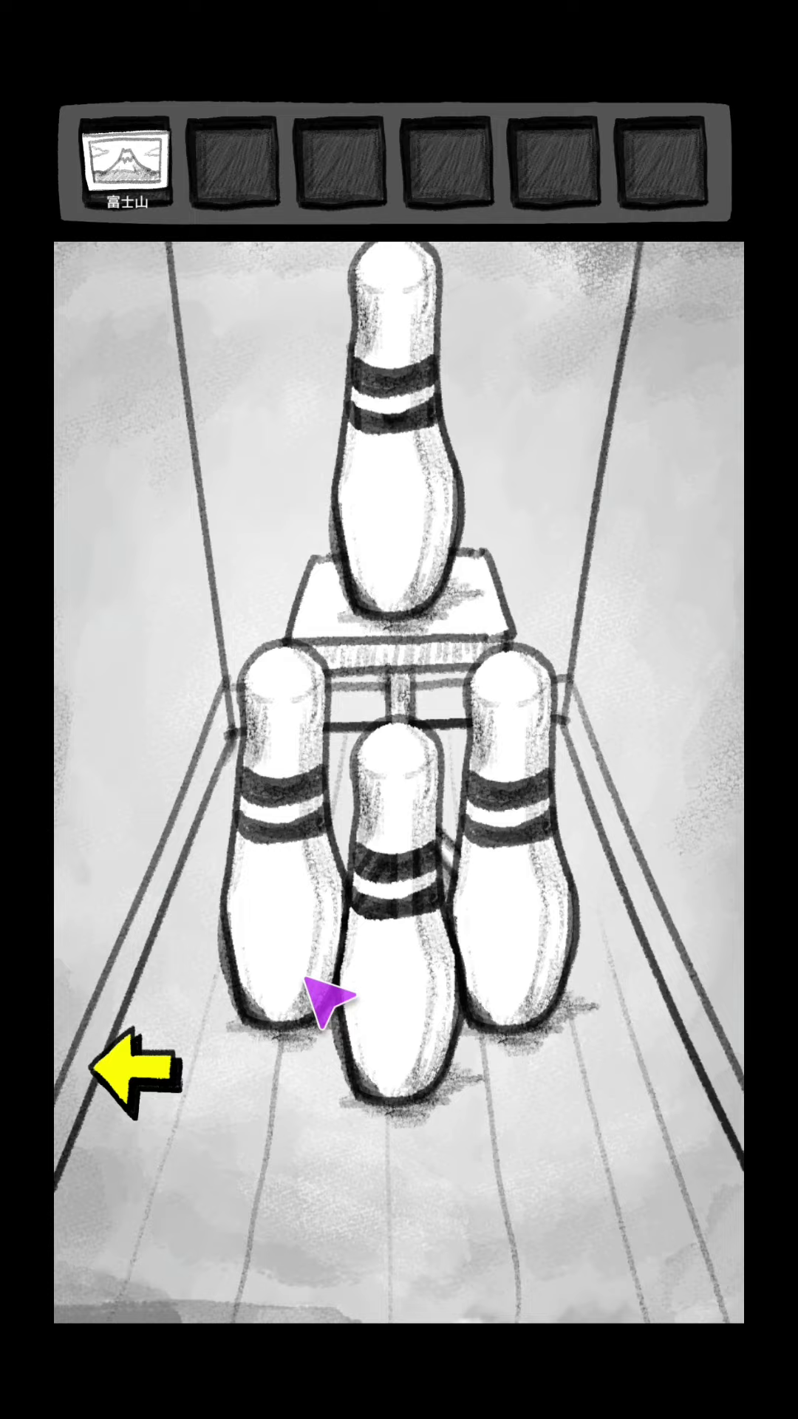
pyautogui.click(203, 1103)
pyautogui.click(291, 679)
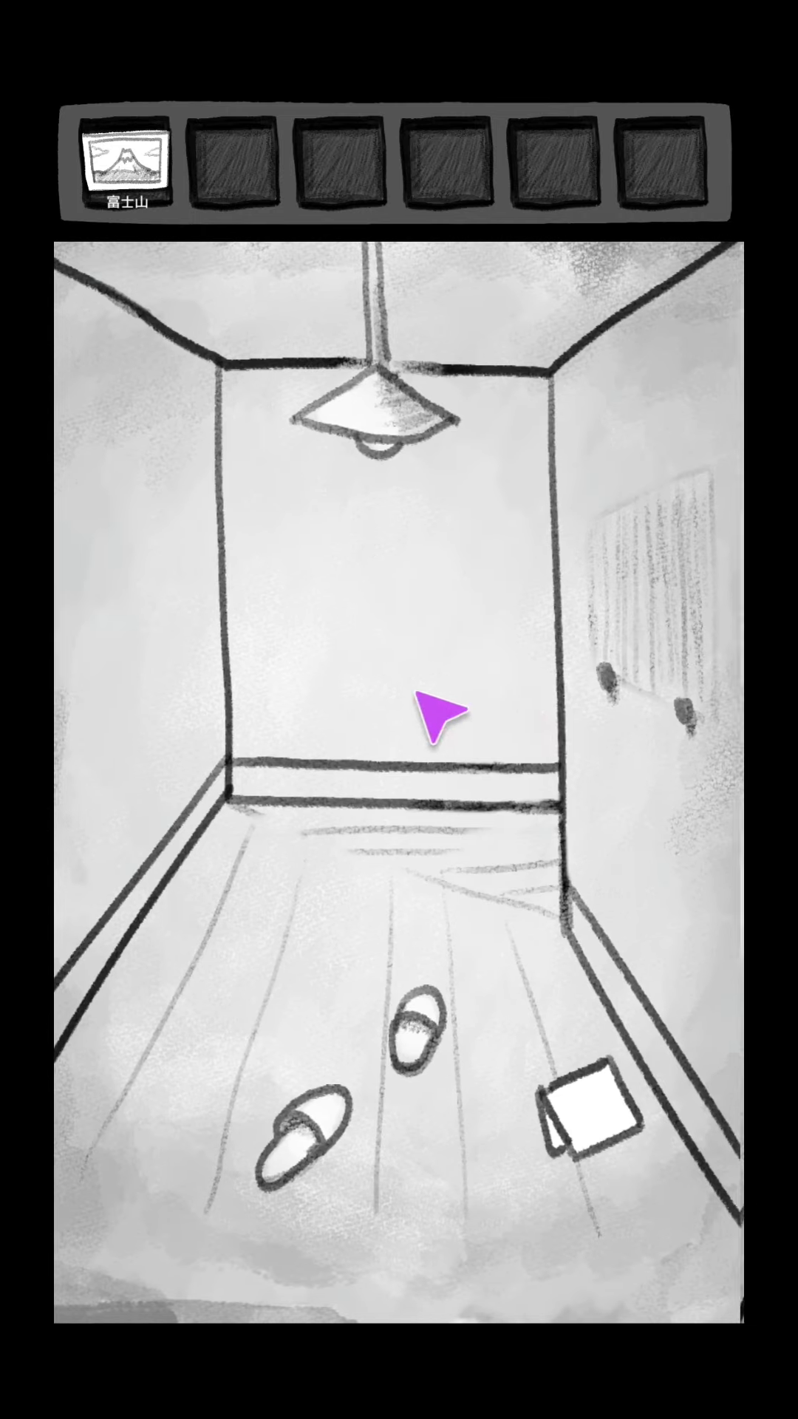
pyautogui.click(128, 161)
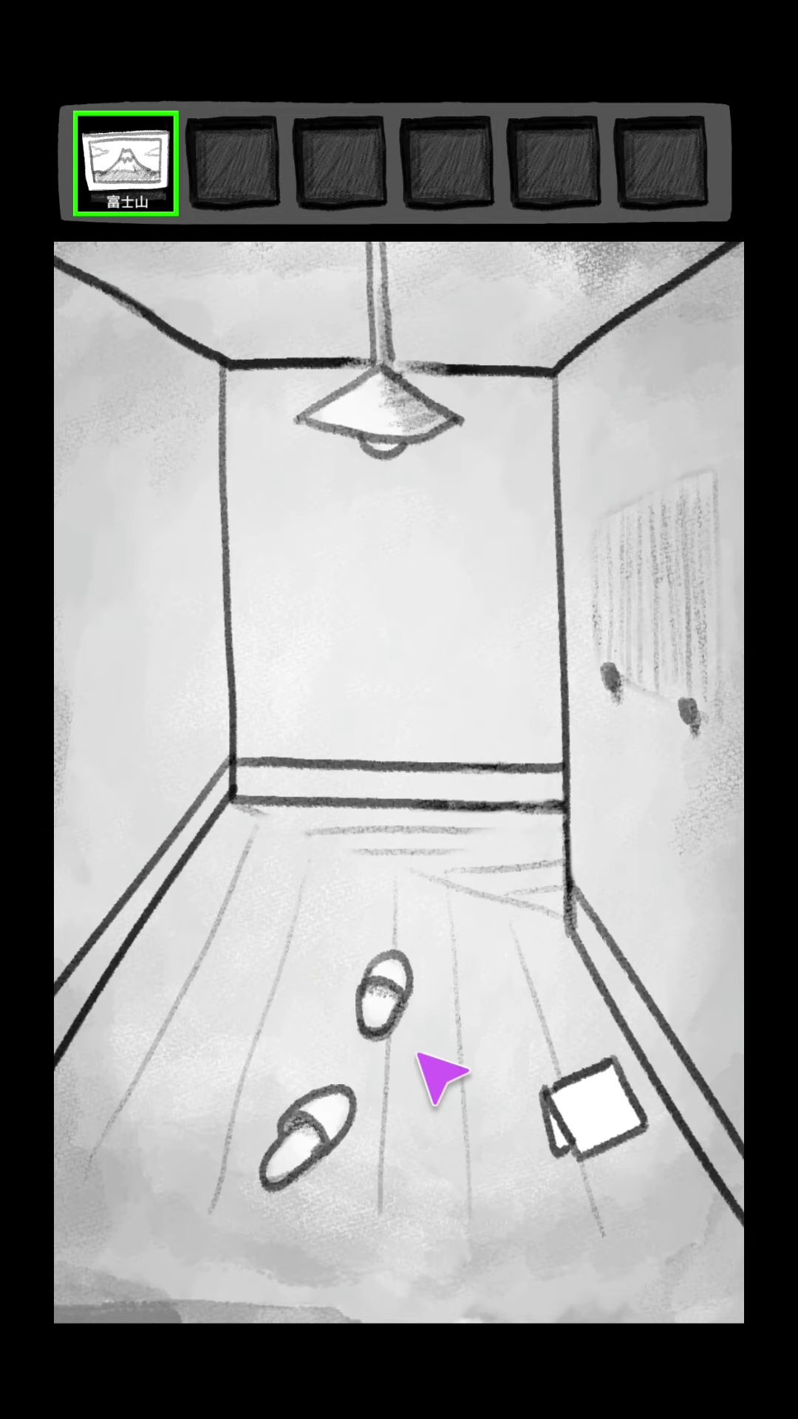
pyautogui.click(422, 1026)
# Take the bowling ball from the wall panel and roll it at the pins.
pyautogui.click(665, 620)
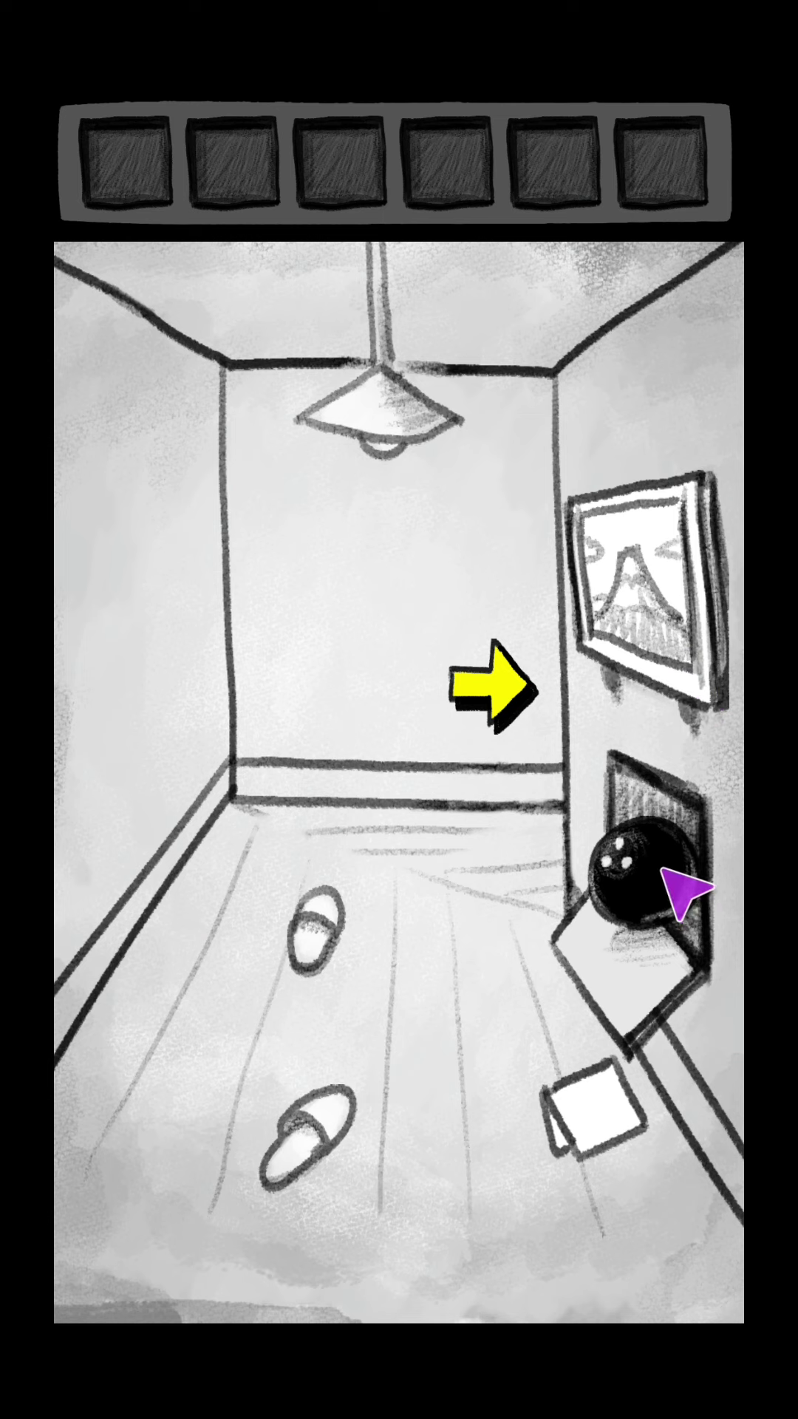
pyautogui.click(643, 876)
pyautogui.click(493, 688)
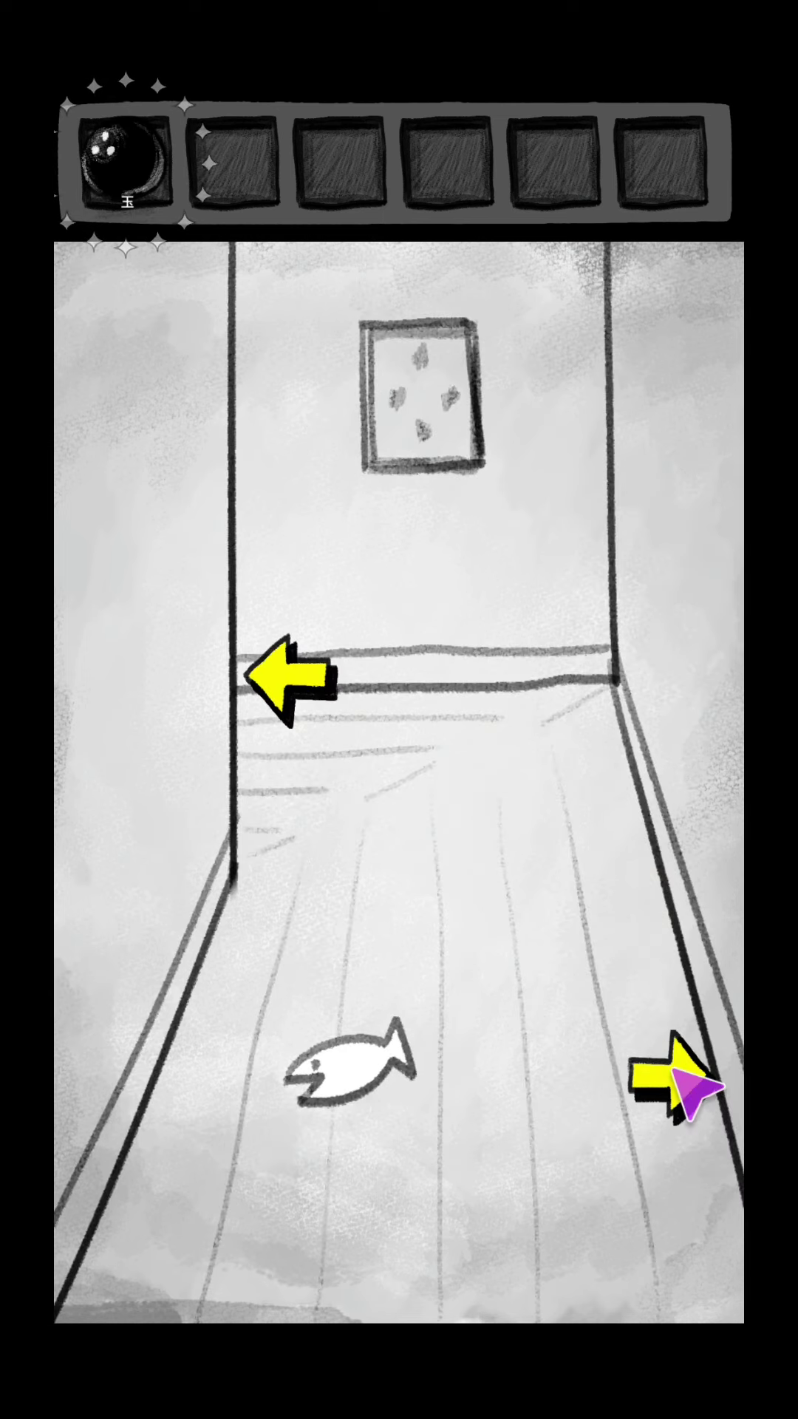
pyautogui.click(671, 1075)
pyautogui.click(128, 160)
pyautogui.click(467, 904)
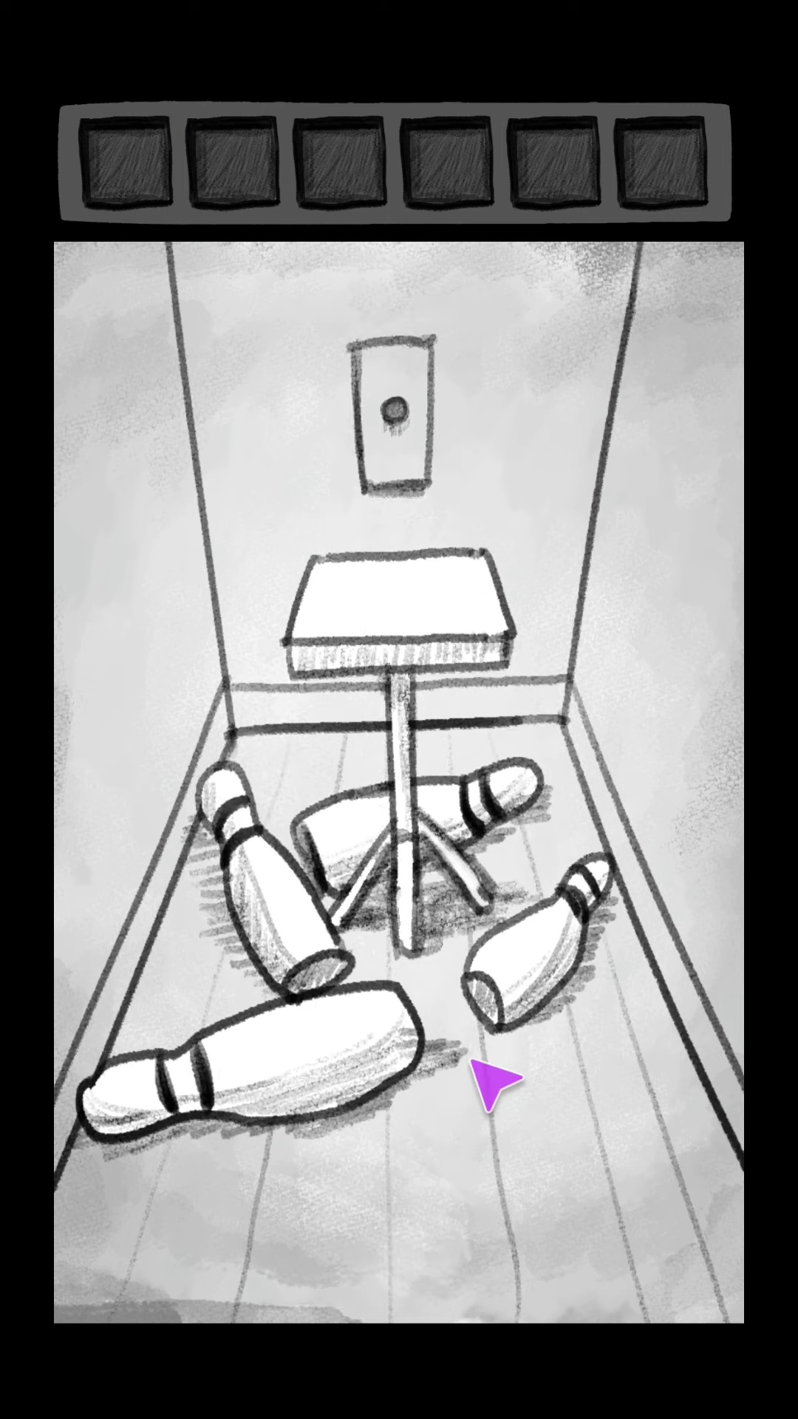
pyautogui.click(395, 412)
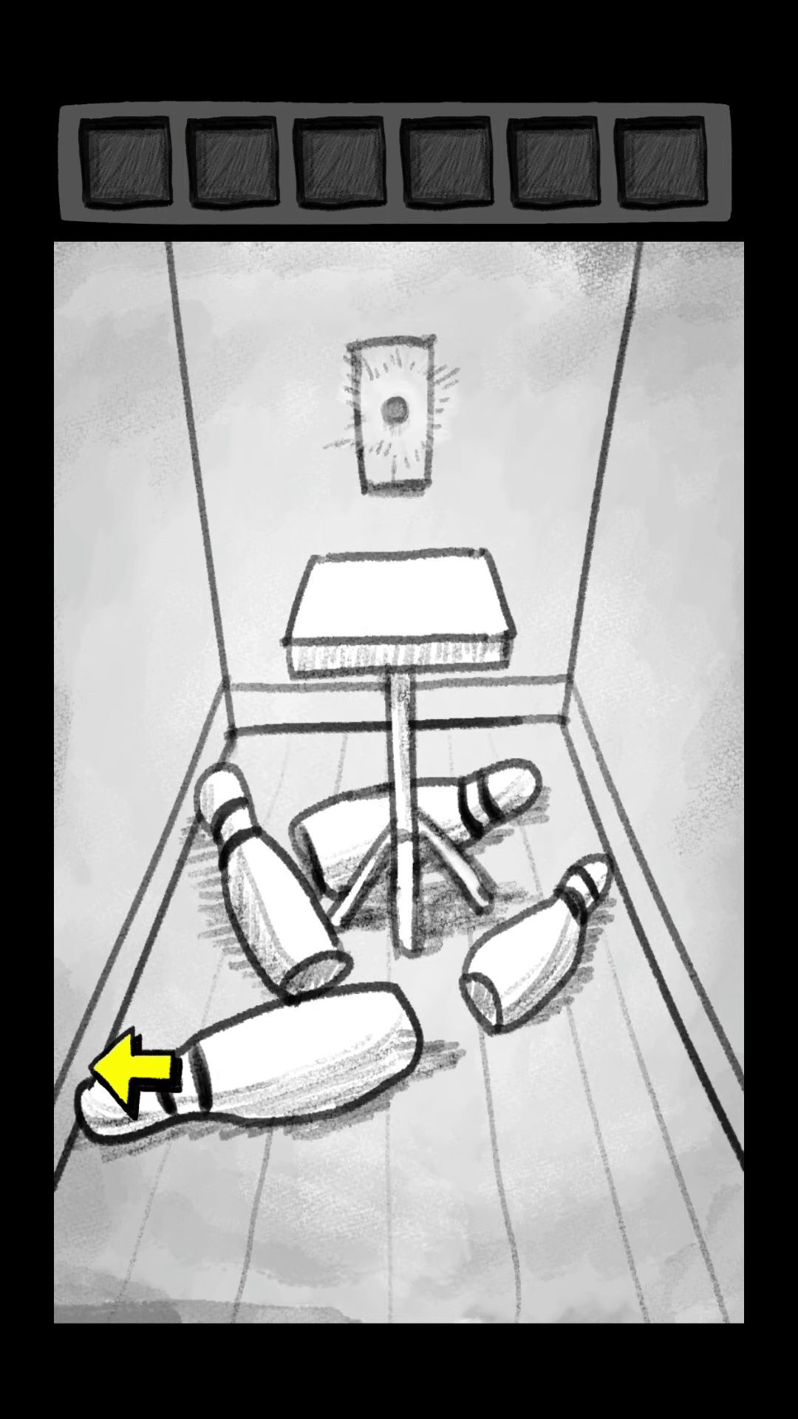
# Return to the lamp room and slide a slipper onto the spade mark.
pyautogui.click(133, 1070)
pyautogui.click(291, 677)
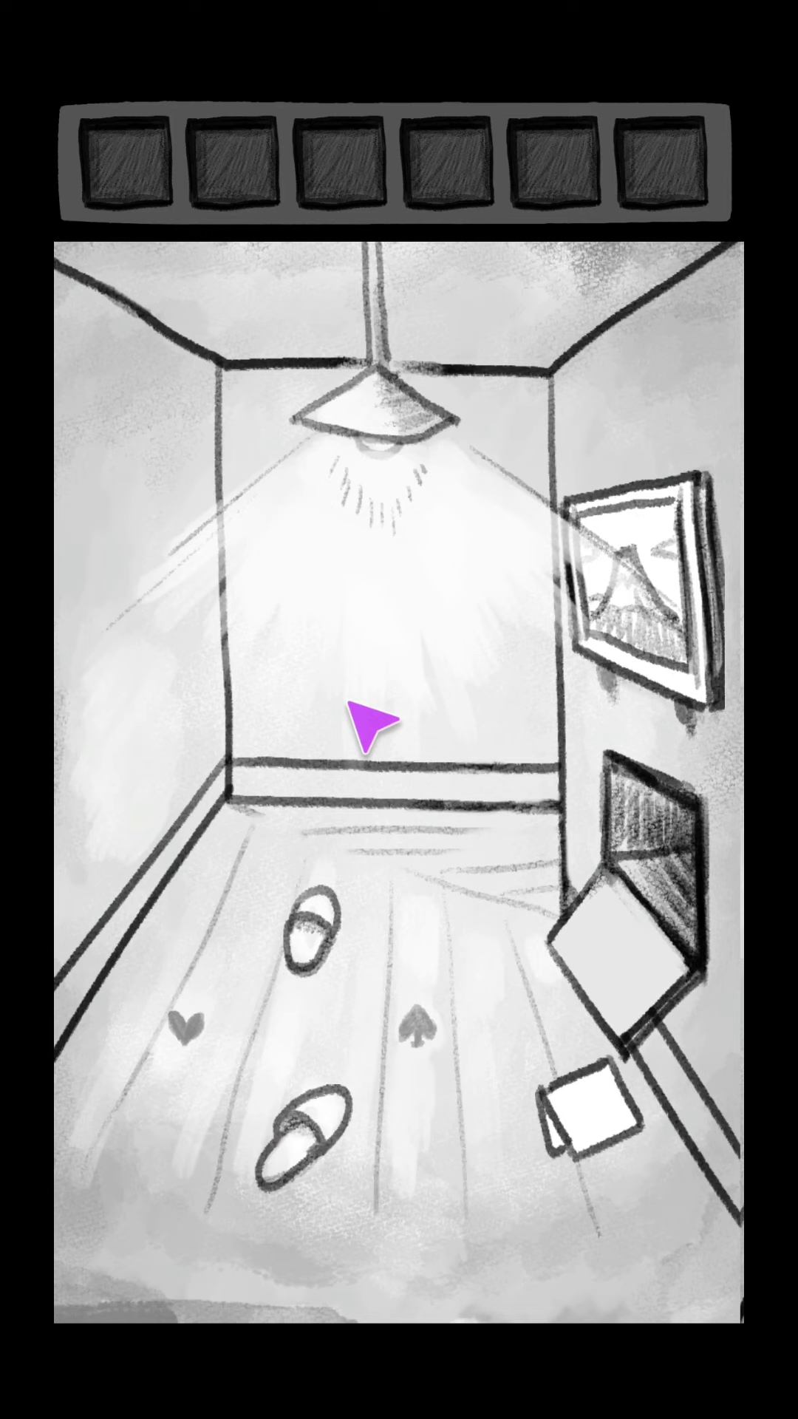
pyautogui.click(334, 953)
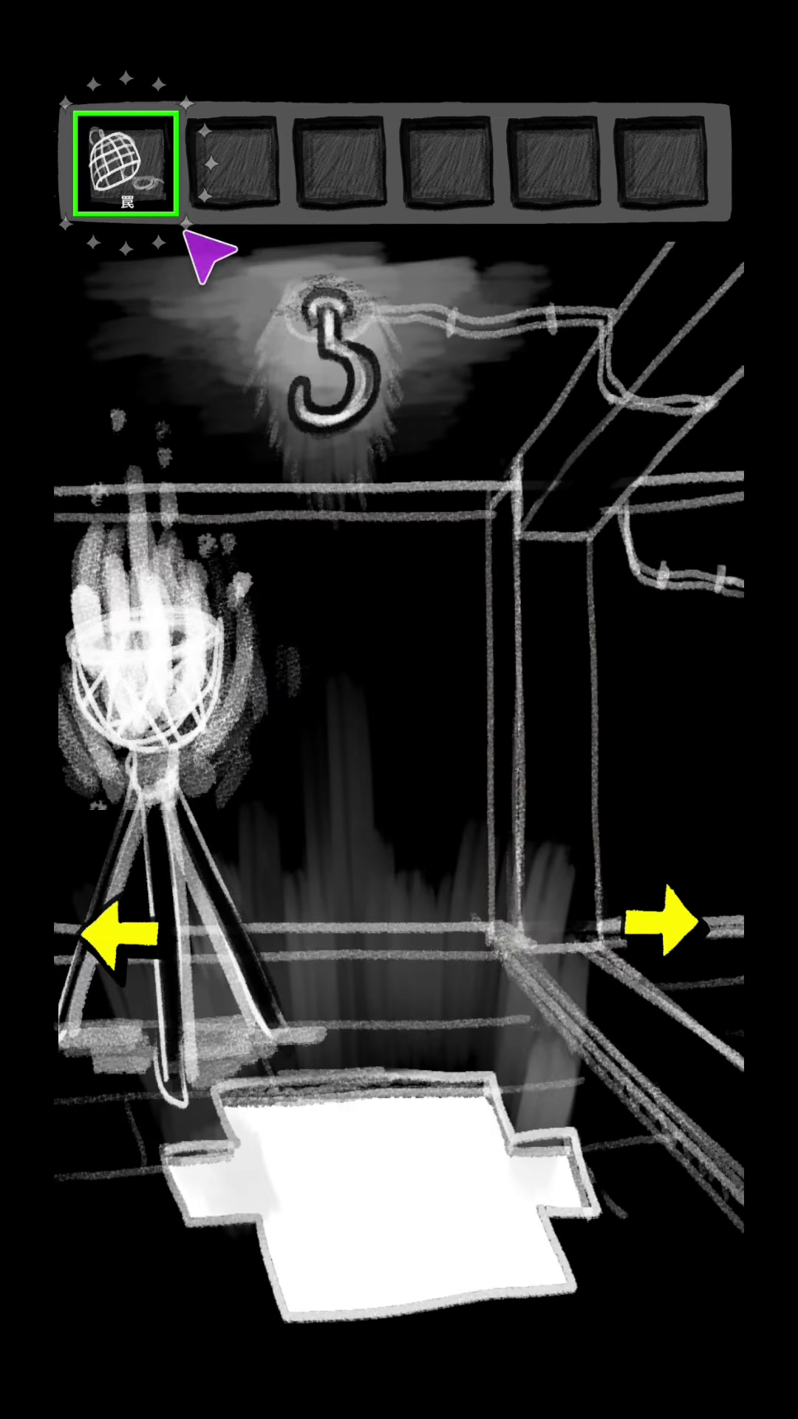
# Hang the cage trap on the hook, watch the cutscene, and open the glowing box.
pyautogui.click(372, 417)
pyautogui.click(518, 1131)
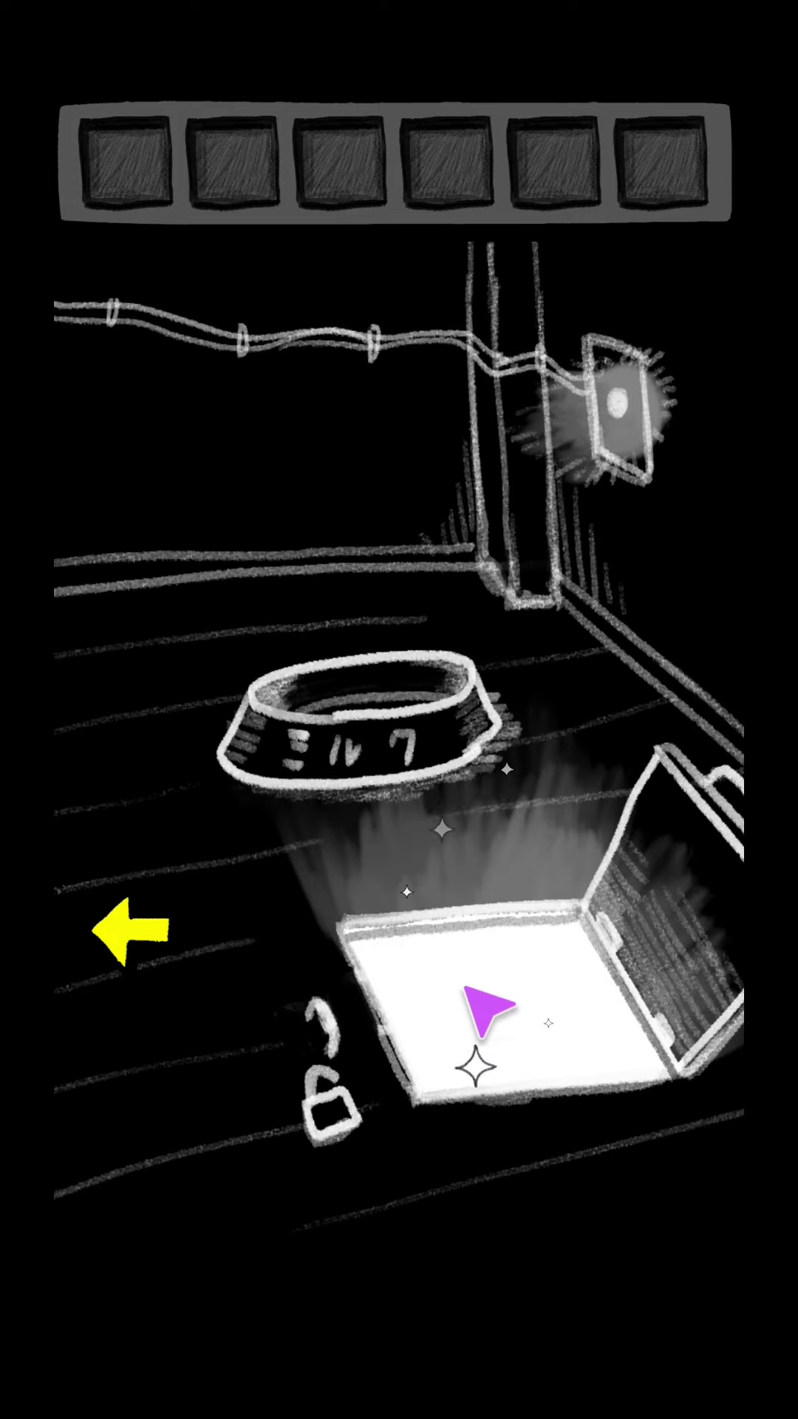
pyautogui.click(544, 1026)
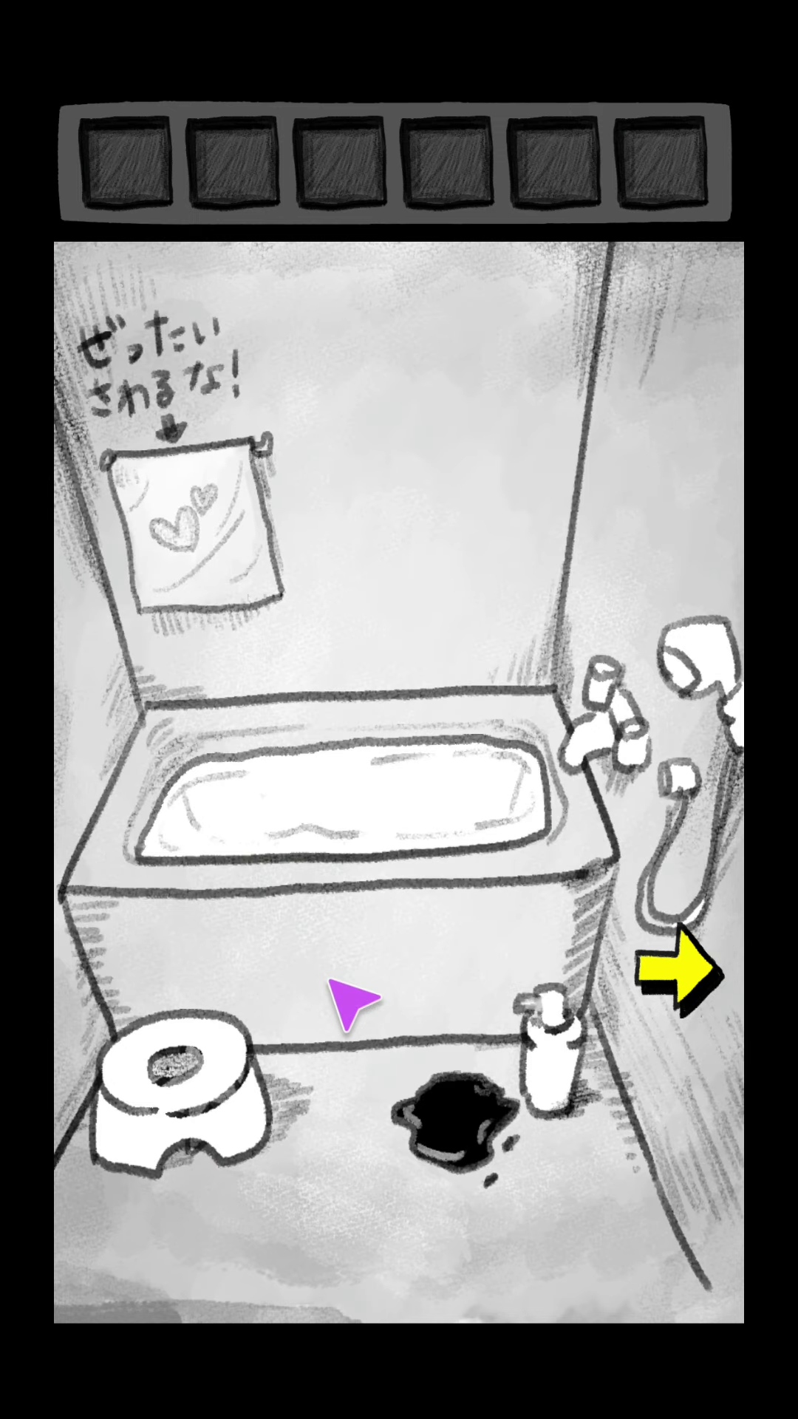
# Slide the bath stool aside, take the star block, and turn the black puddle to foam.
pyautogui.click(233, 1108)
pyautogui.click(201, 1081)
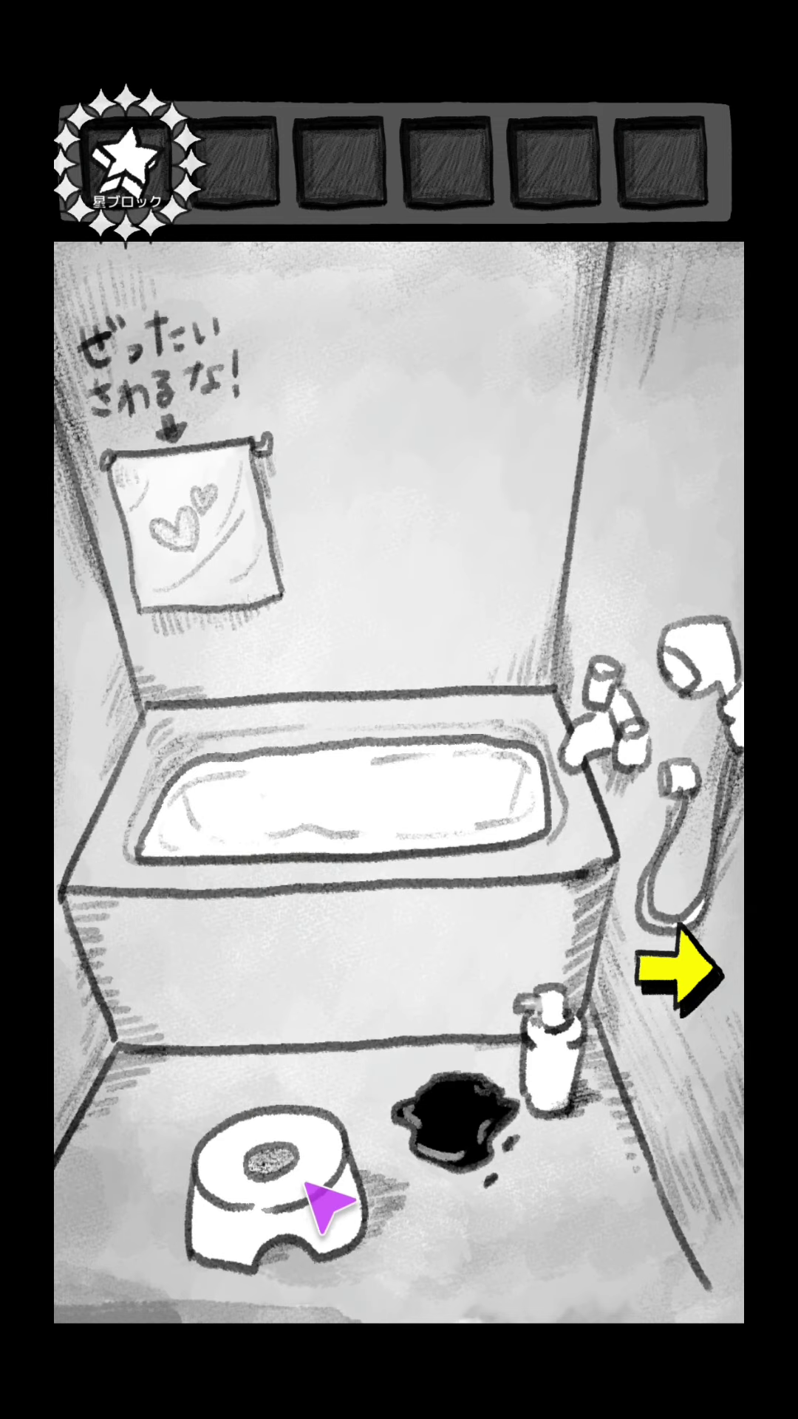
pyautogui.click(598, 1036)
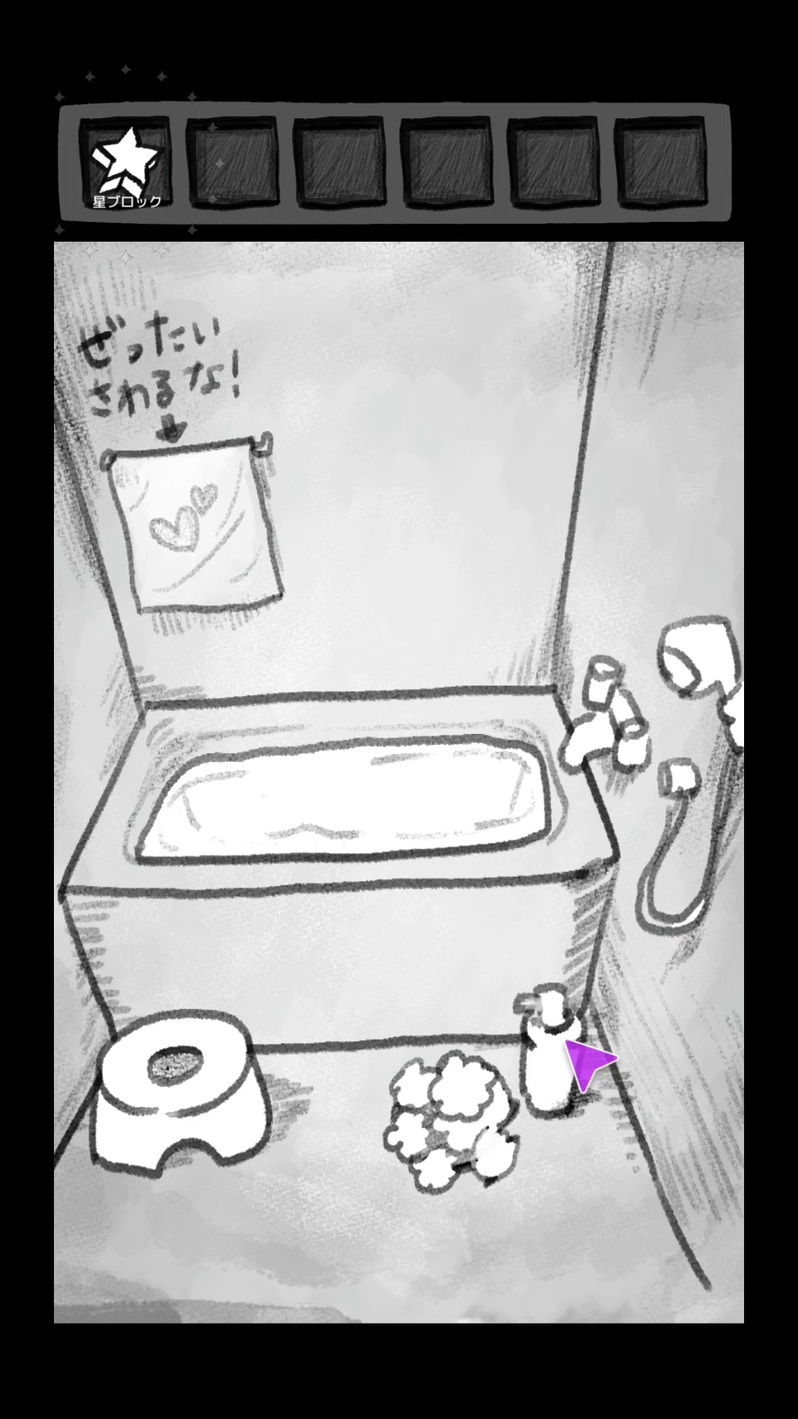
pyautogui.click(679, 974)
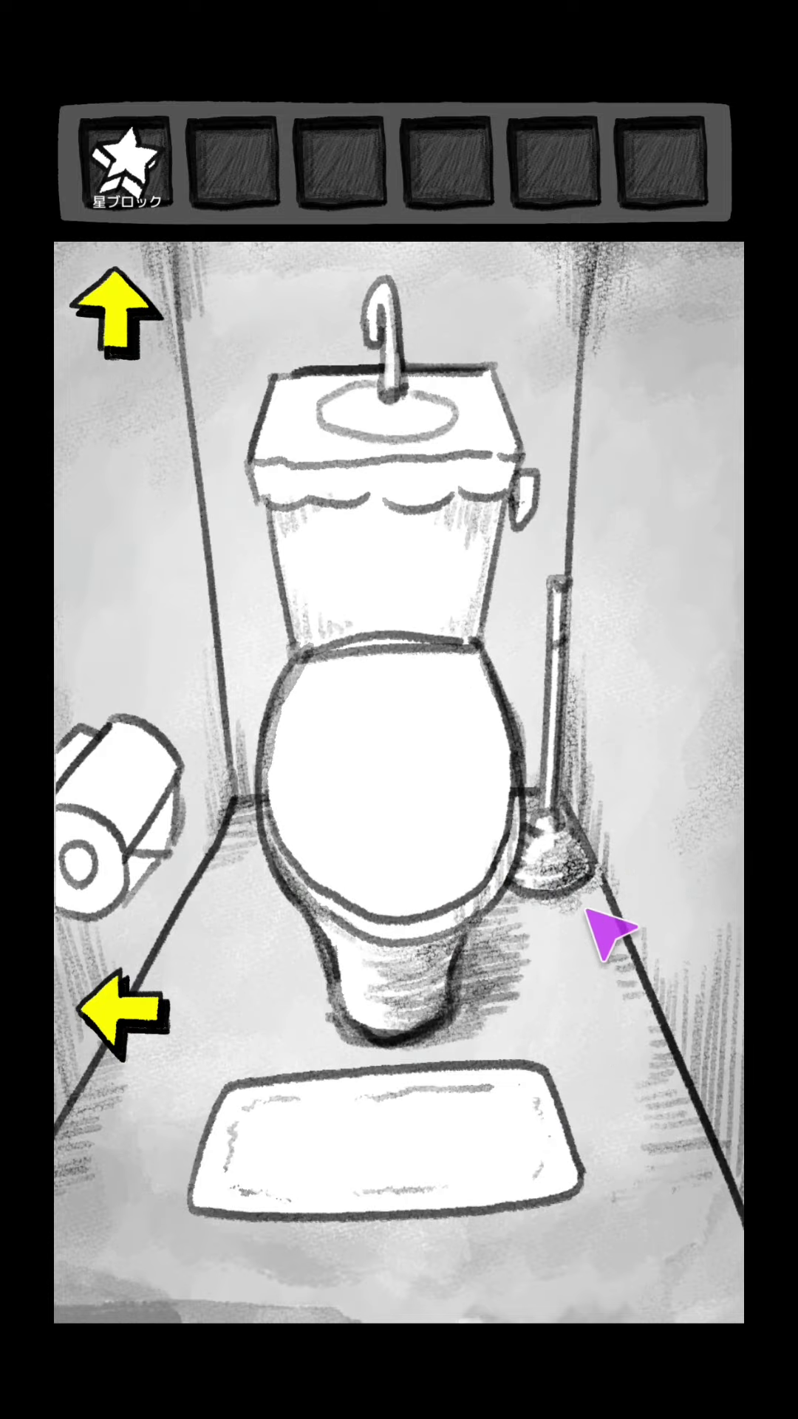
# Take the crescent moon block from under the toilet room mat and grab the plunger.
pyautogui.click(466, 1153)
pyautogui.click(389, 1136)
pyautogui.click(565, 1165)
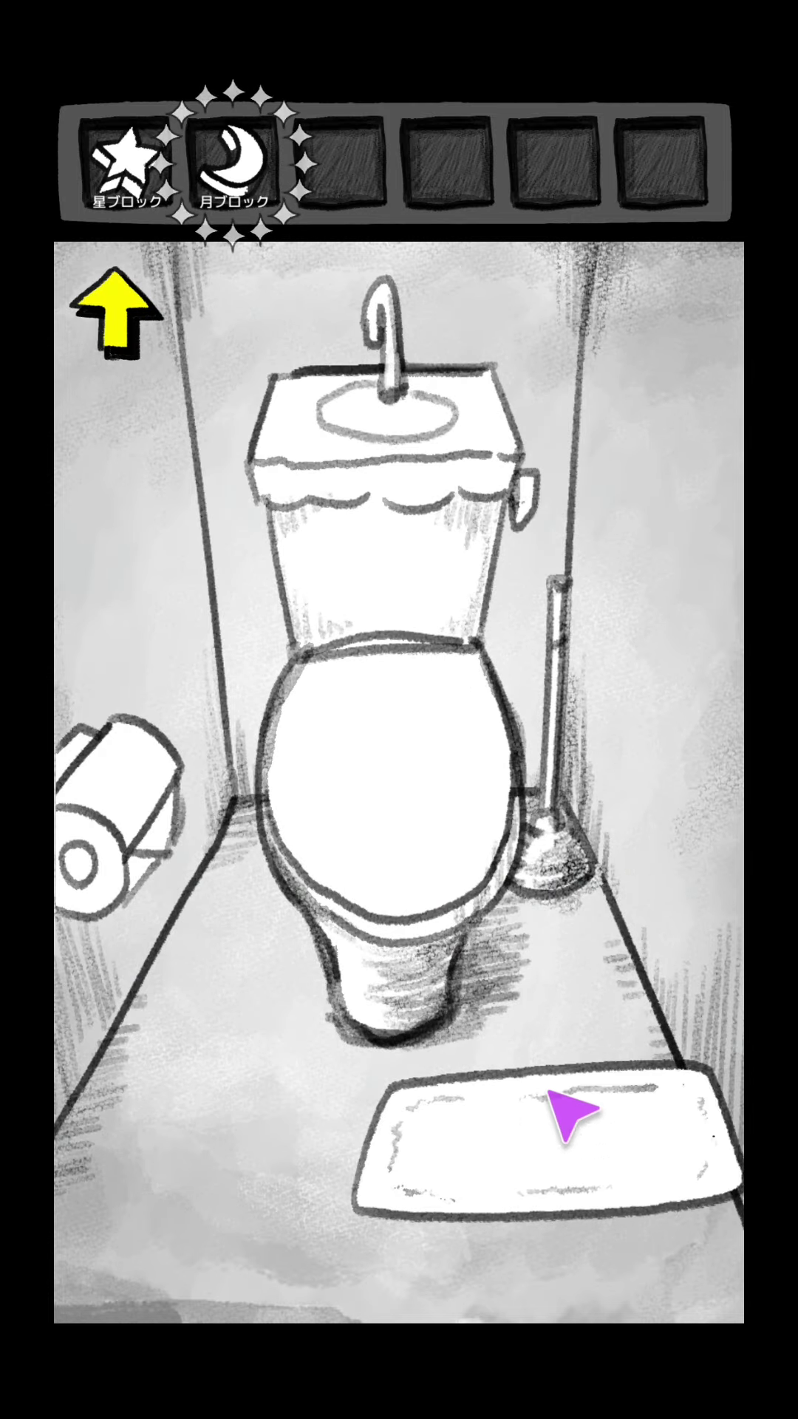
pyautogui.click(555, 854)
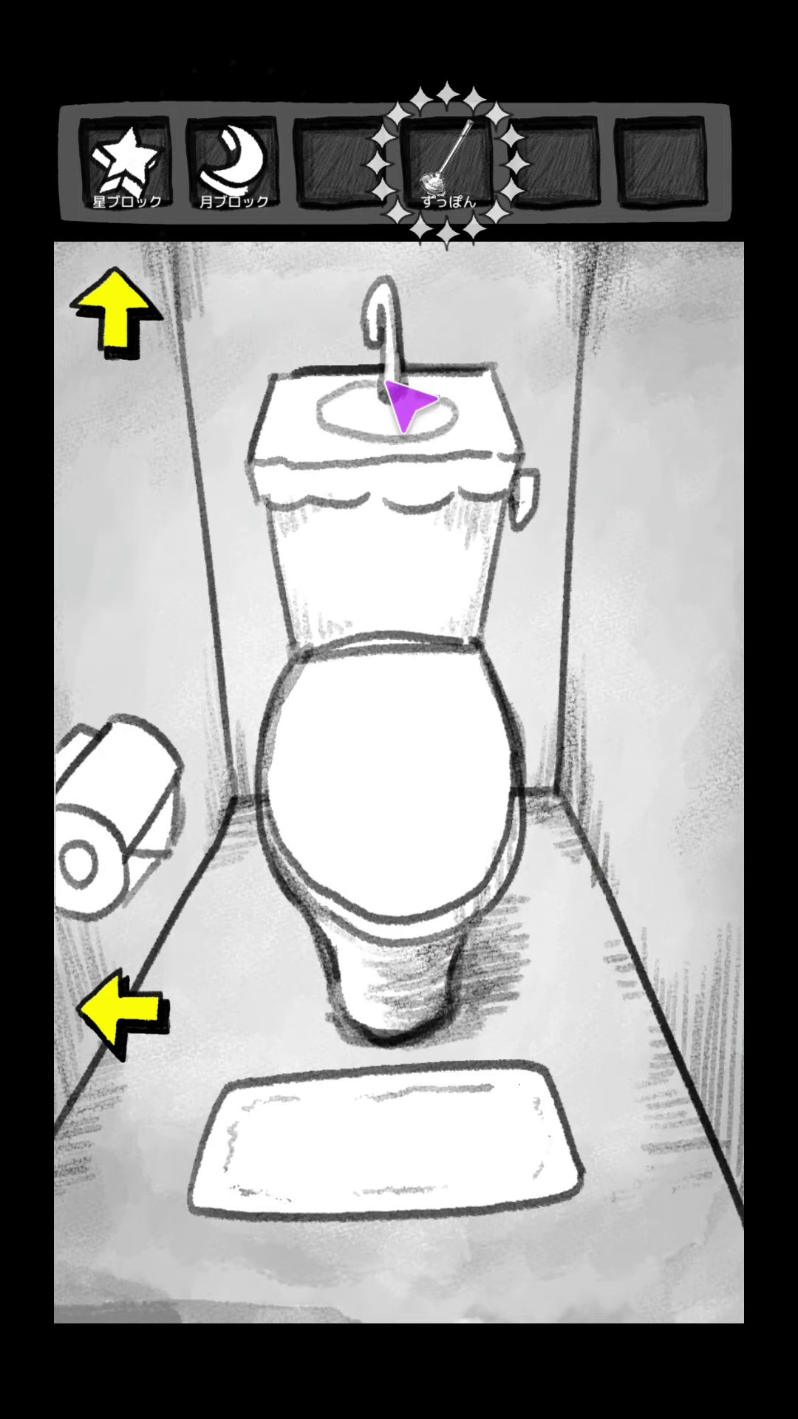
# Stick the plunger on the dotted floor circle, then view the mirror up close.
pyautogui.click(115, 311)
pyautogui.click(446, 167)
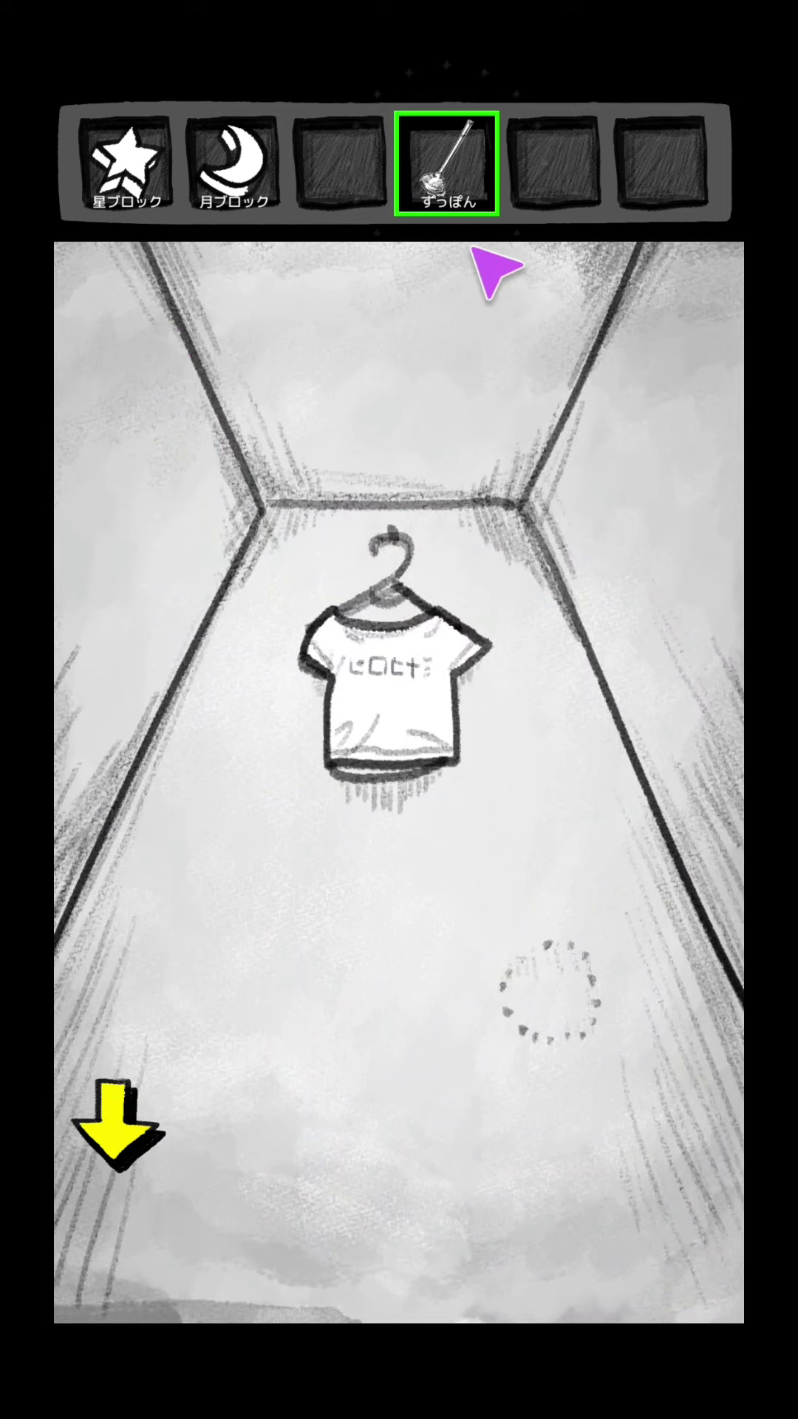
pyautogui.click(599, 1034)
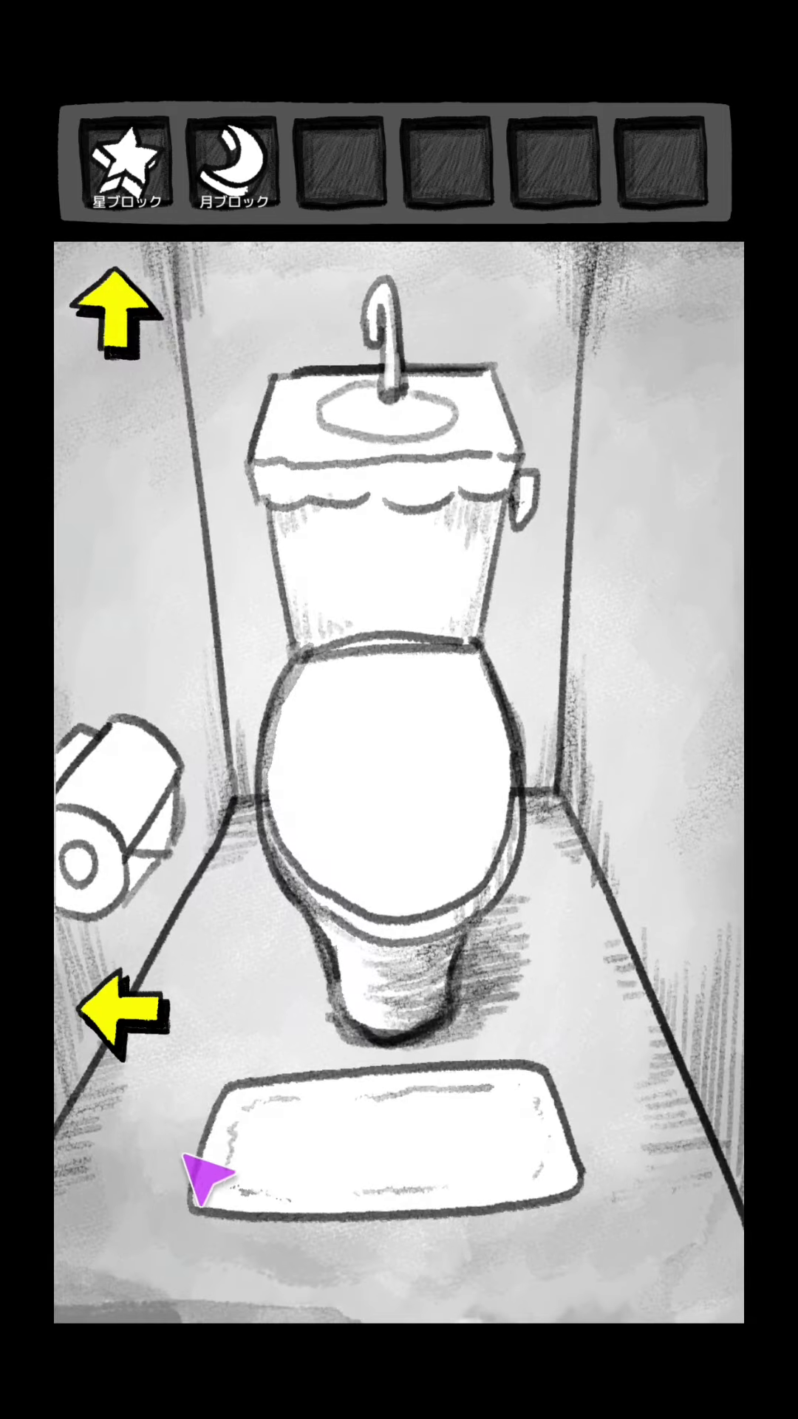
pyautogui.click(120, 1011)
pyautogui.click(178, 1064)
pyautogui.click(416, 777)
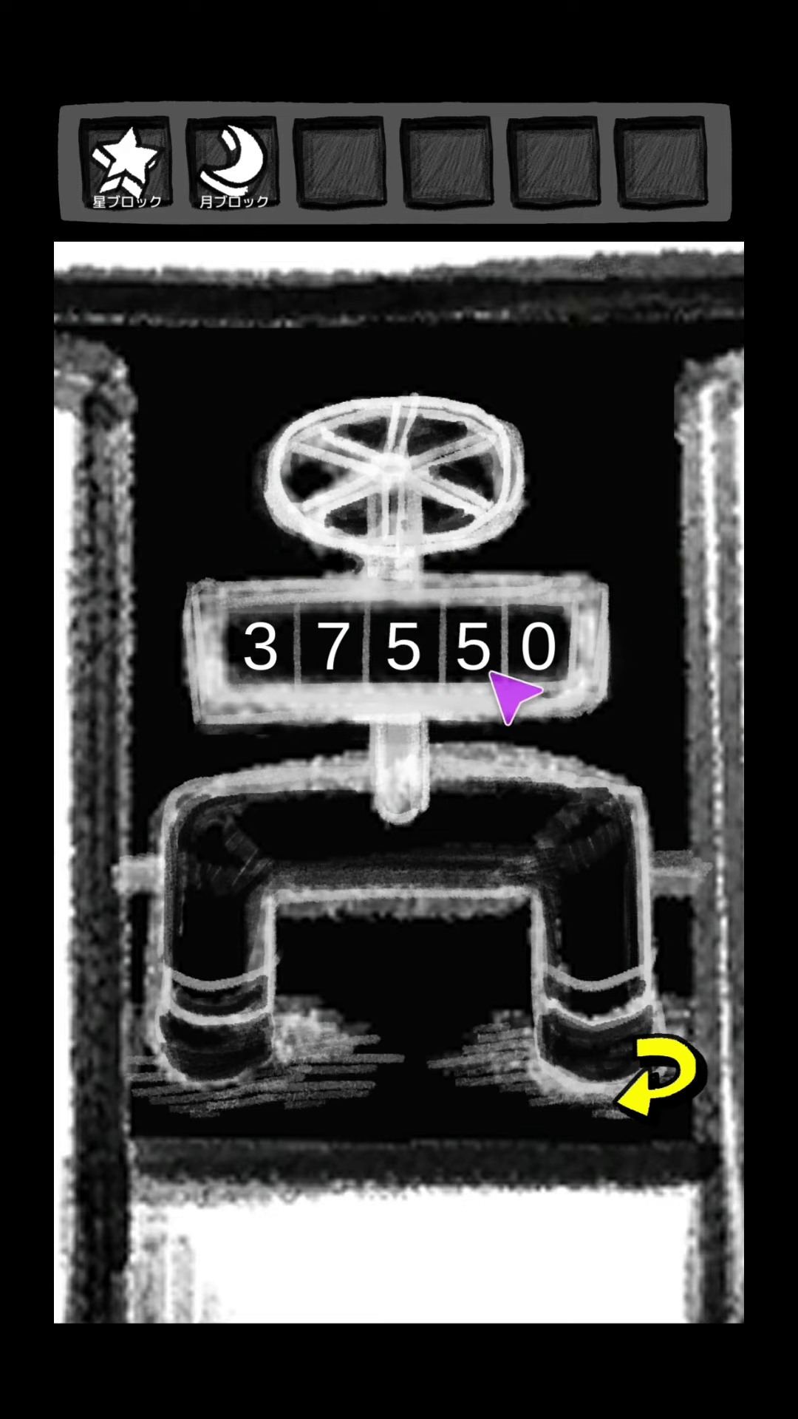
# Set the counter's last digit to 4 so it reads 37564, then leave the close-up.
pyautogui.click(542, 648)
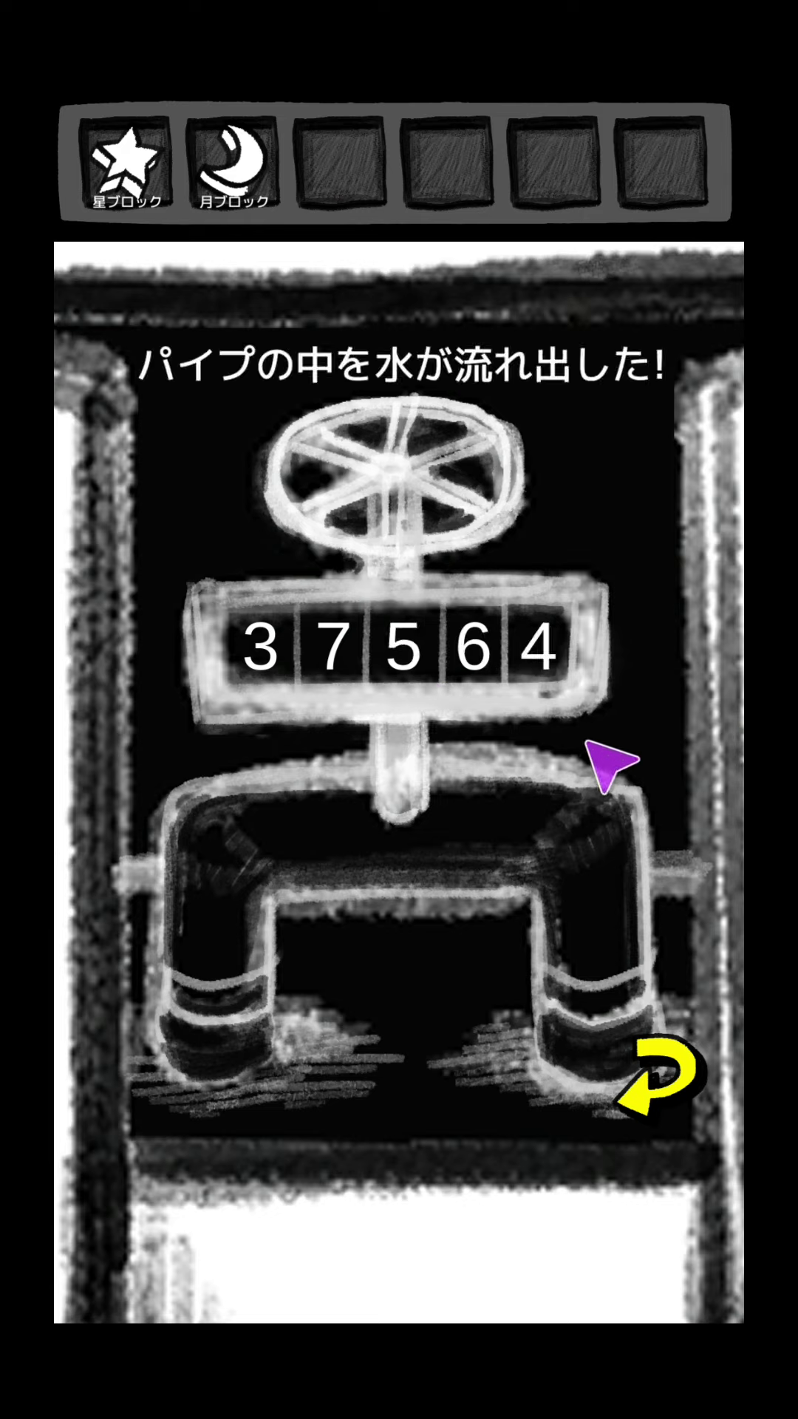
pyautogui.click(669, 1081)
# Turn on the shower, open the floor drain, and take the cross block from the tub.
pyautogui.click(343, 1030)
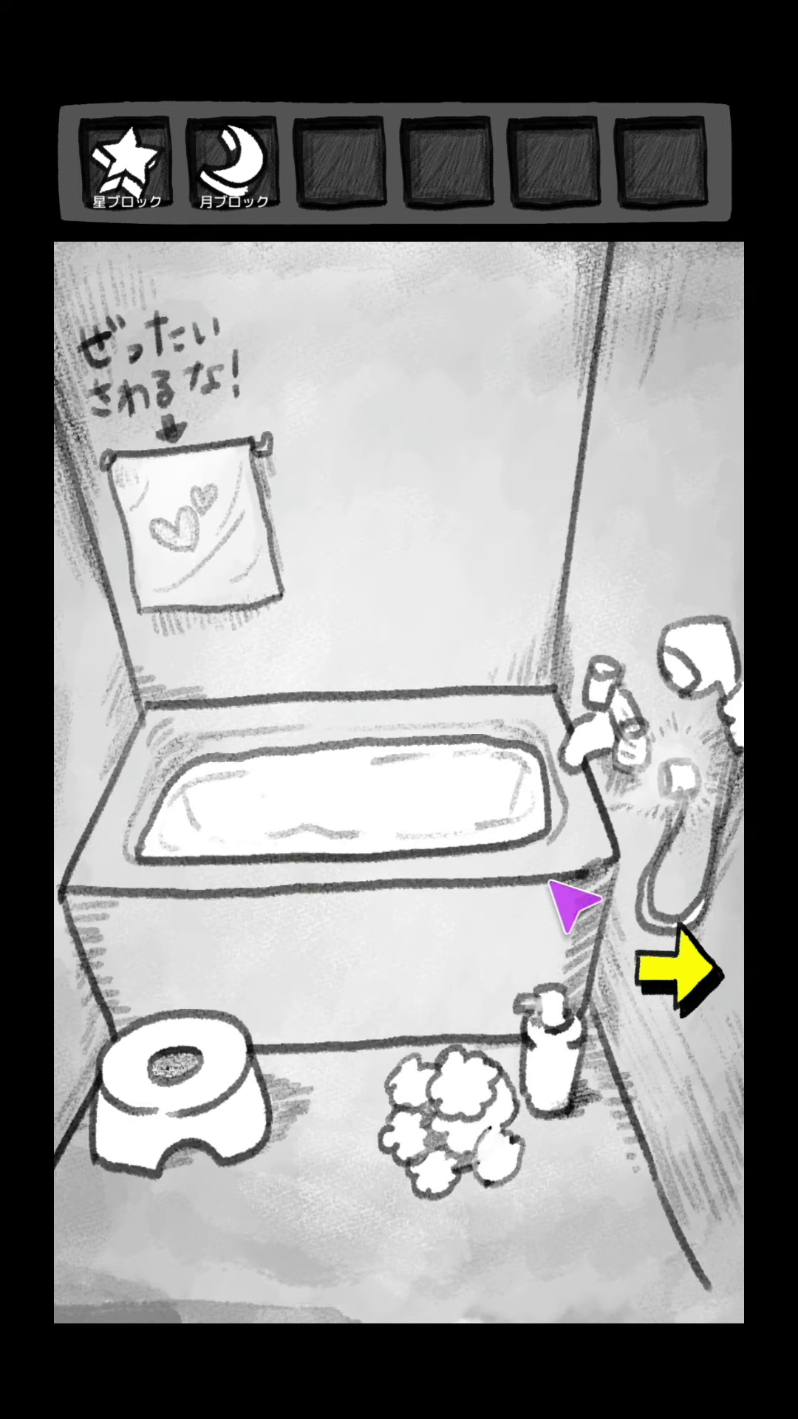
pyautogui.click(685, 820)
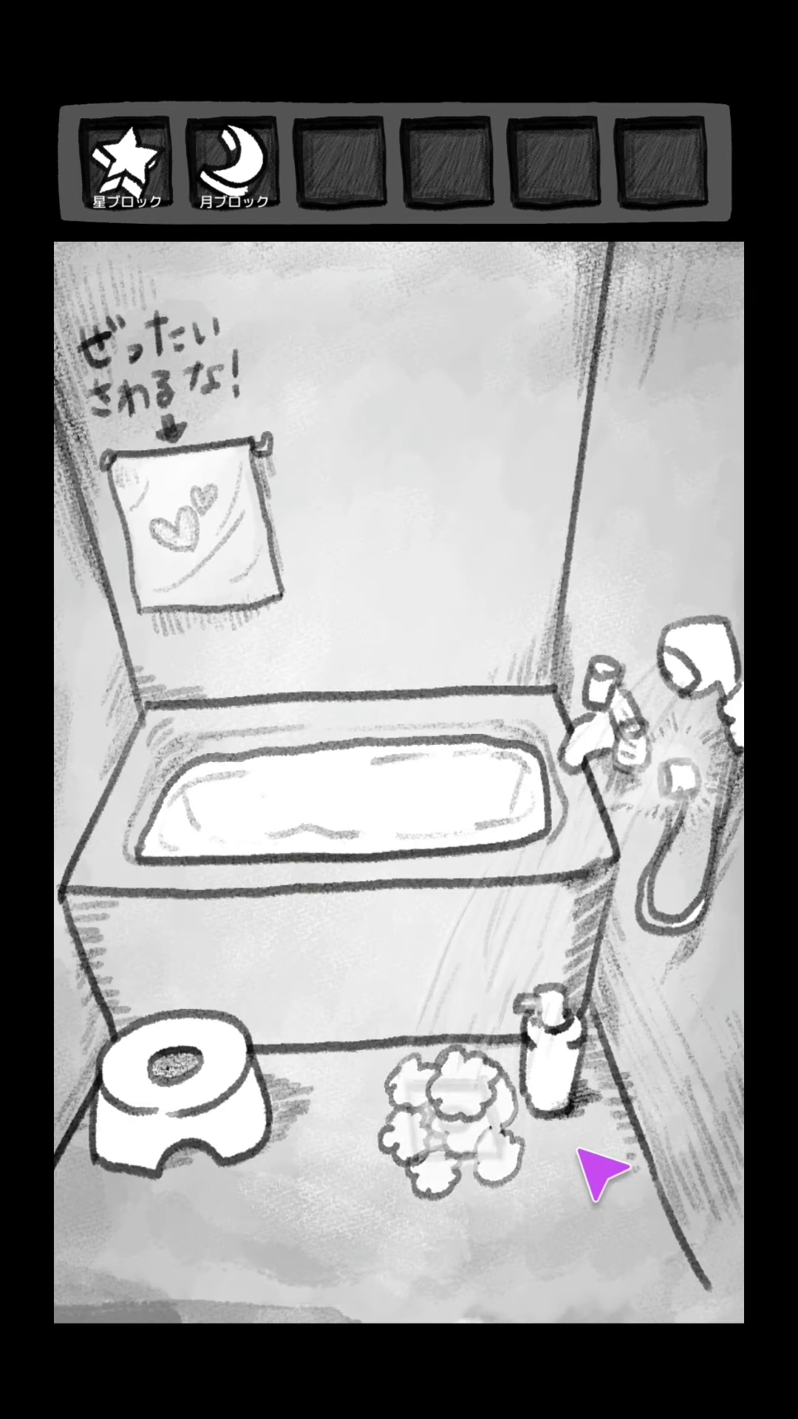
pyautogui.click(480, 1125)
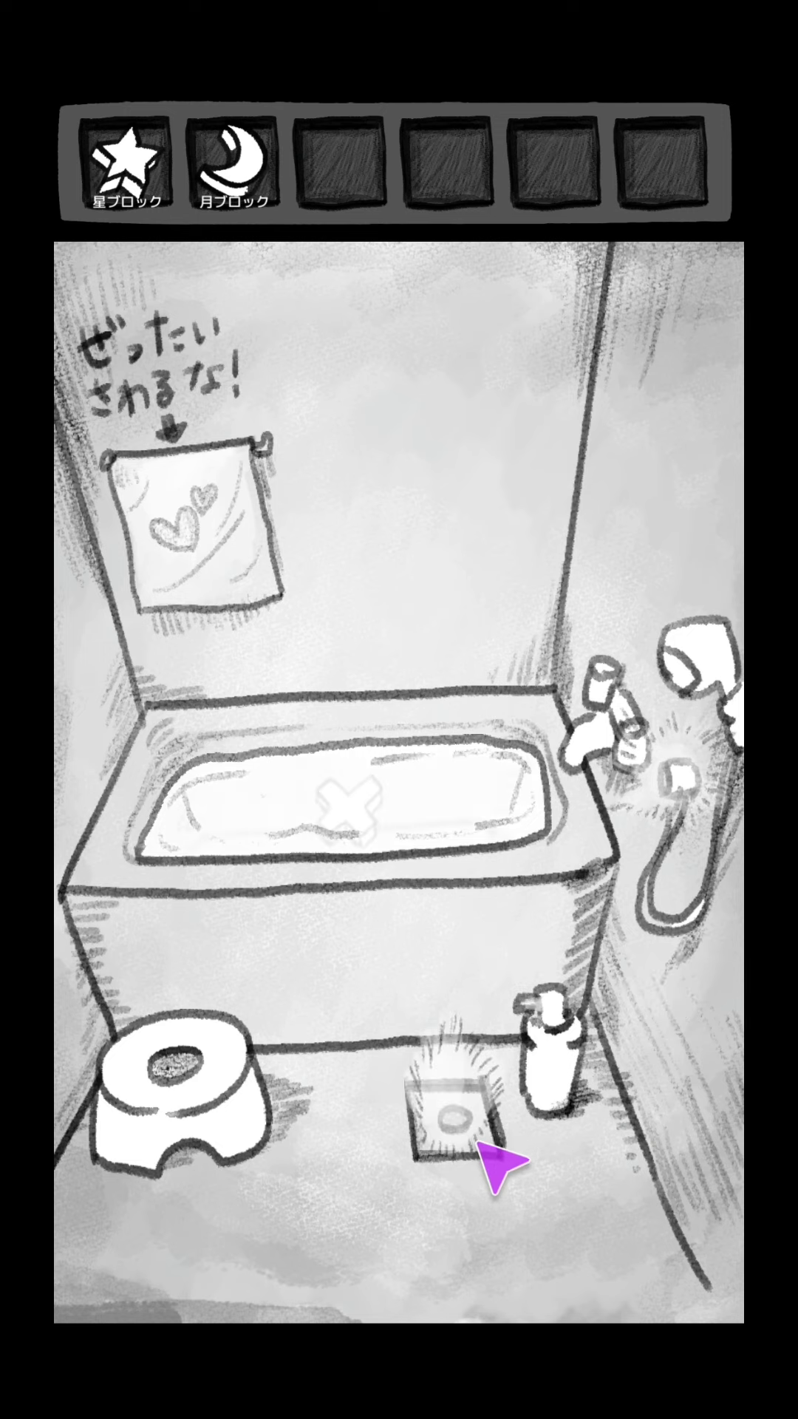
pyautogui.click(377, 826)
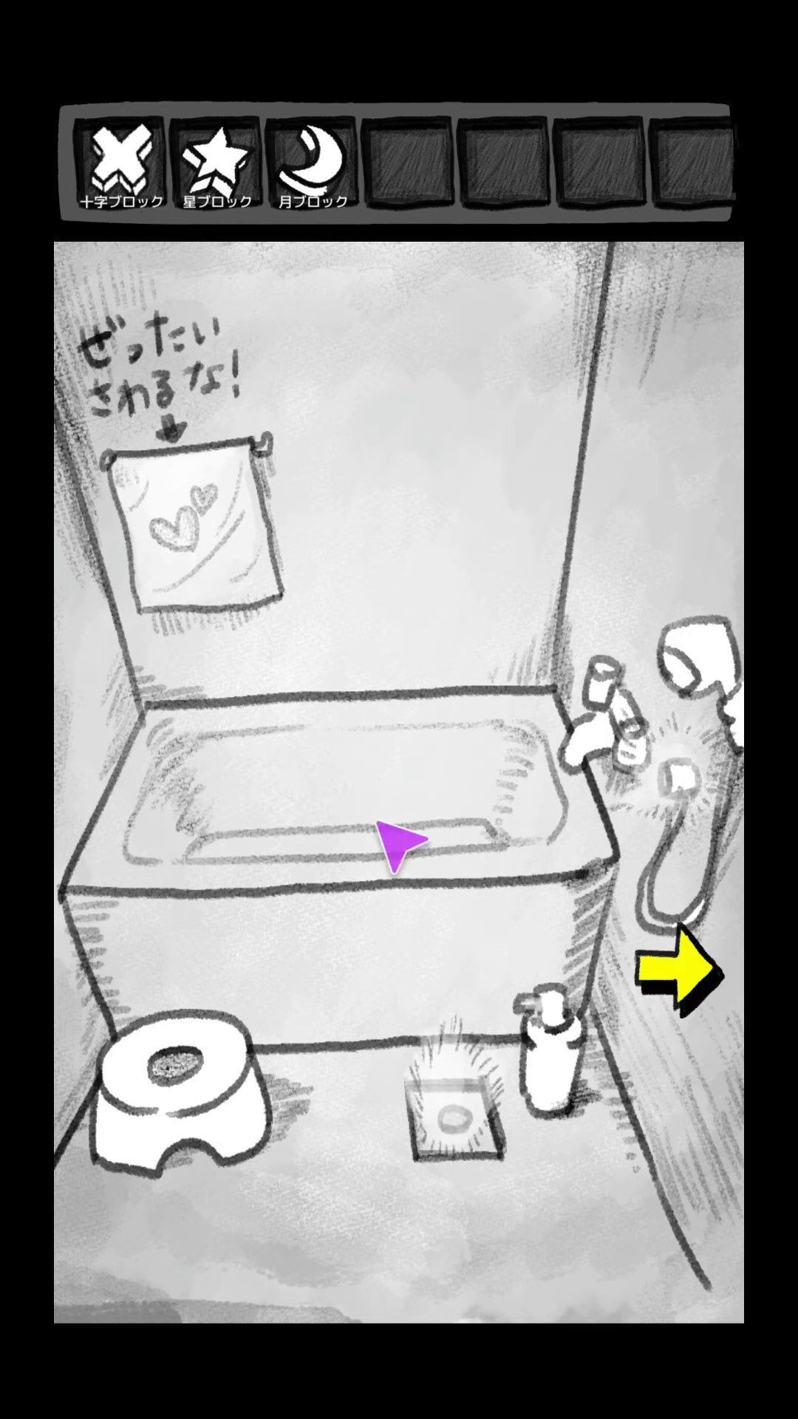
# Flush the toilet, lift its lid, and take the cat block from the sink mirror.
pyautogui.click(671, 982)
pyautogui.click(654, 876)
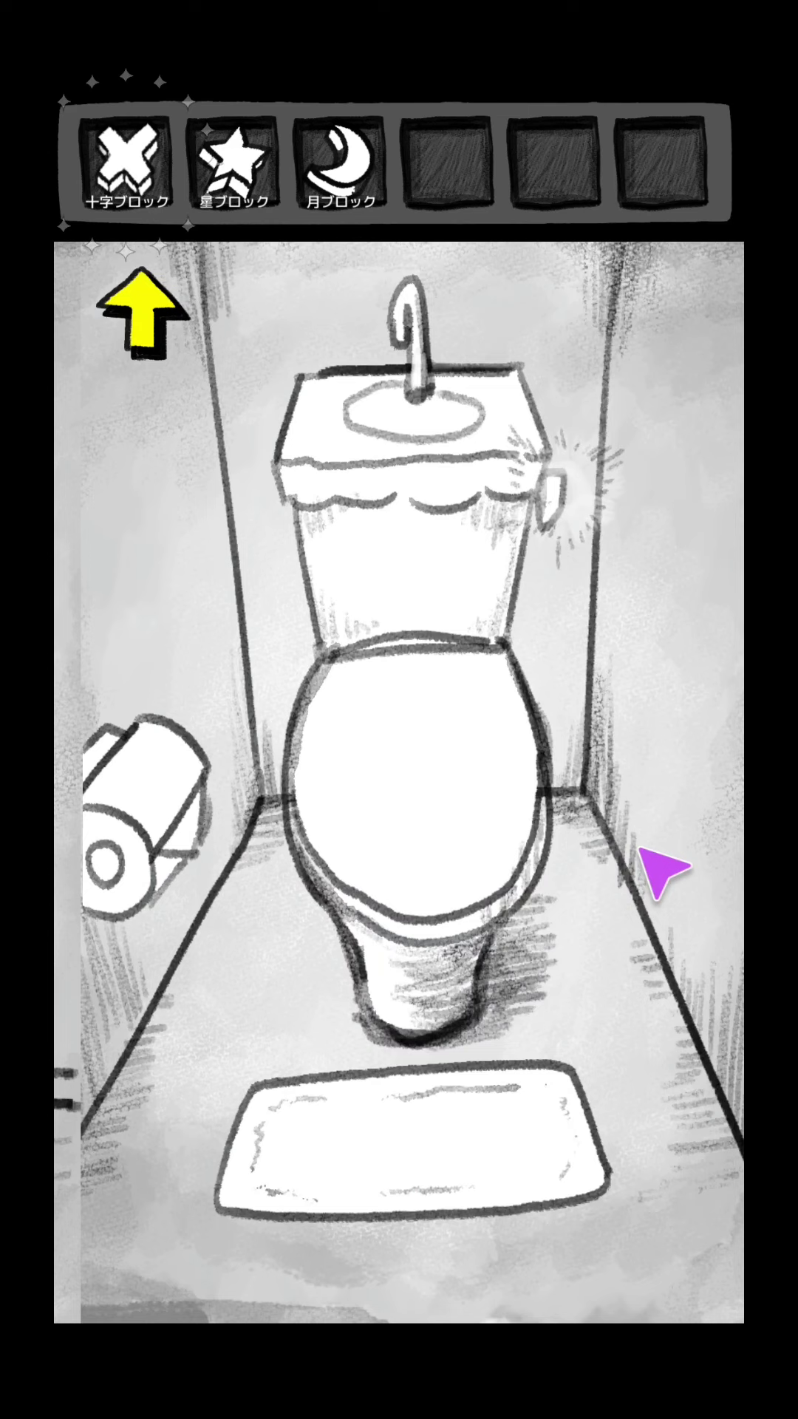
pyautogui.click(538, 493)
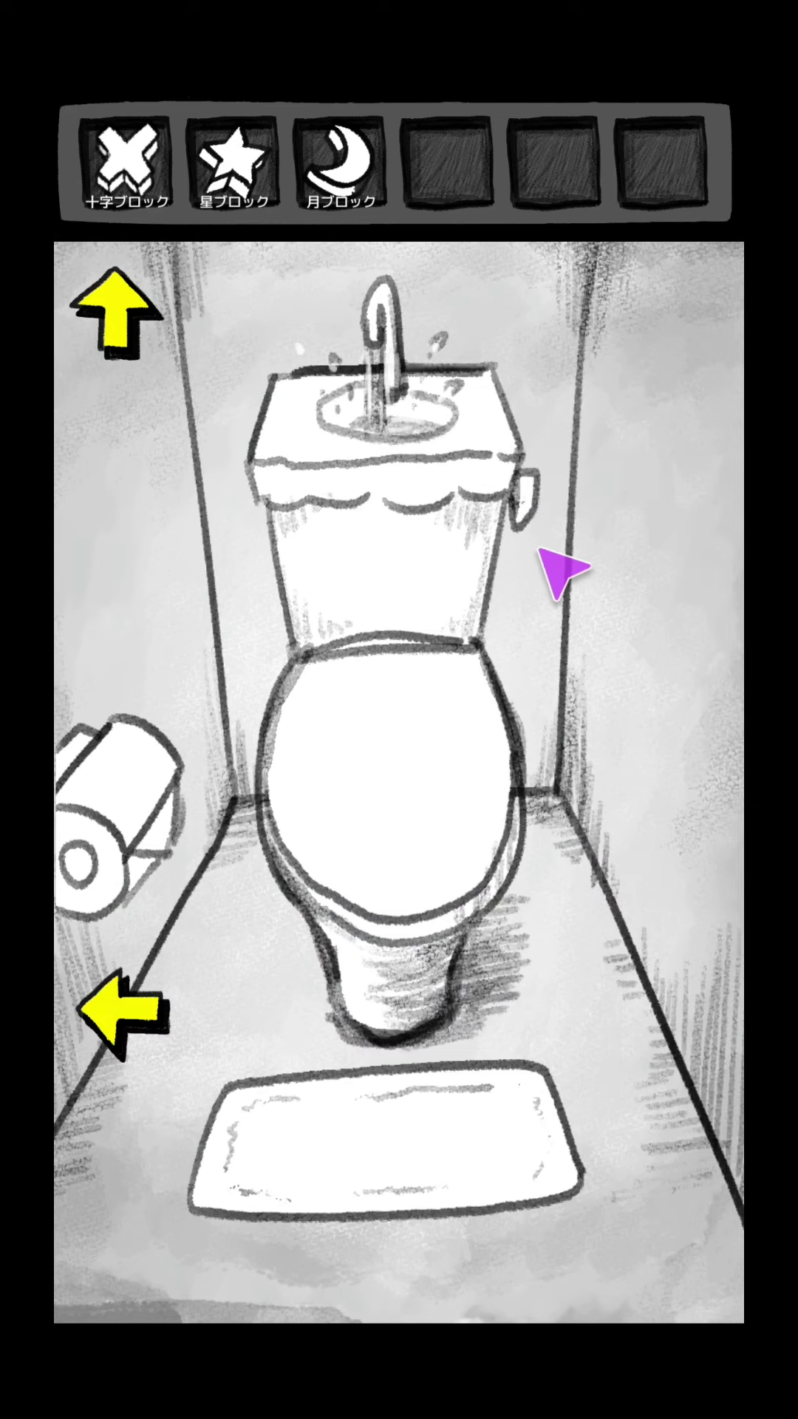
pyautogui.click(433, 803)
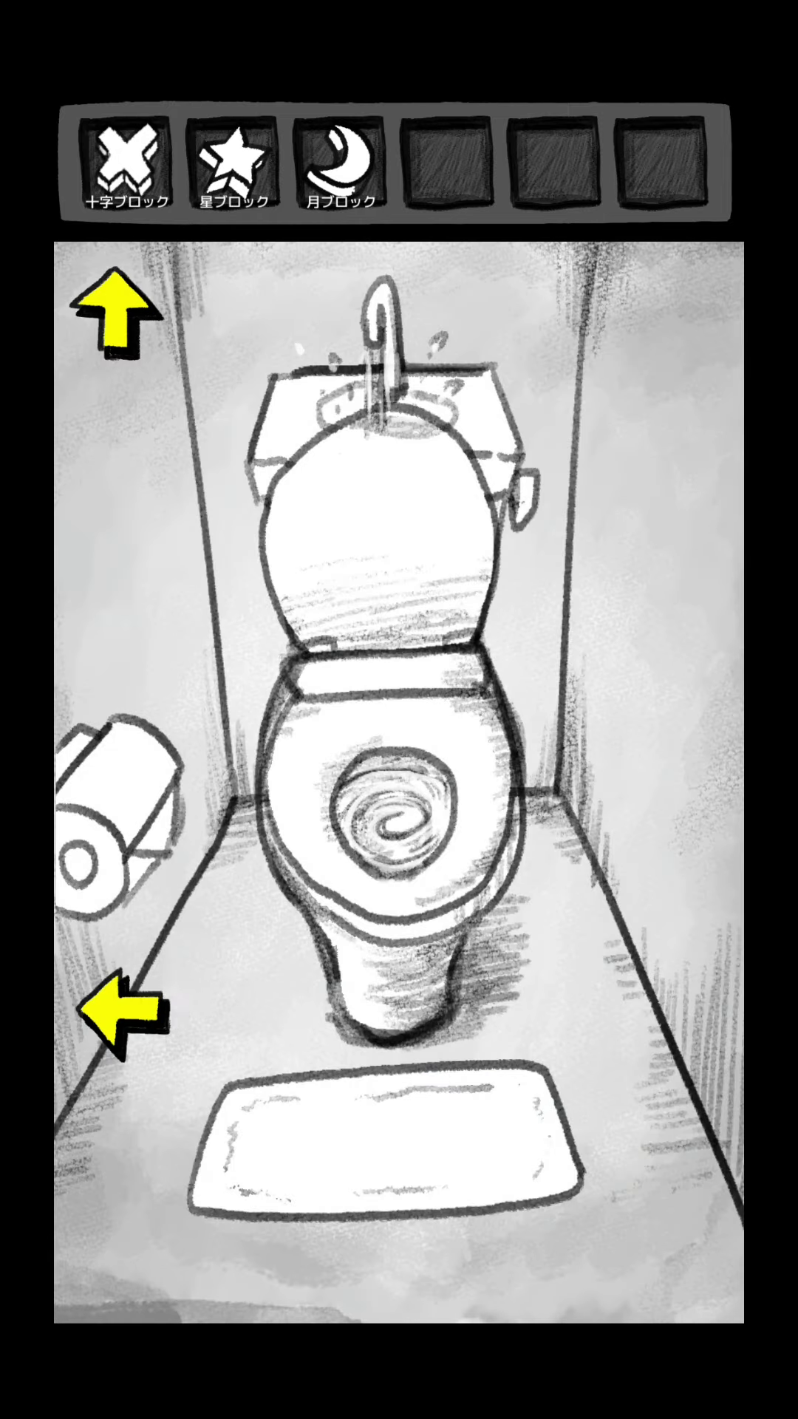
pyautogui.click(122, 1008)
pyautogui.click(400, 654)
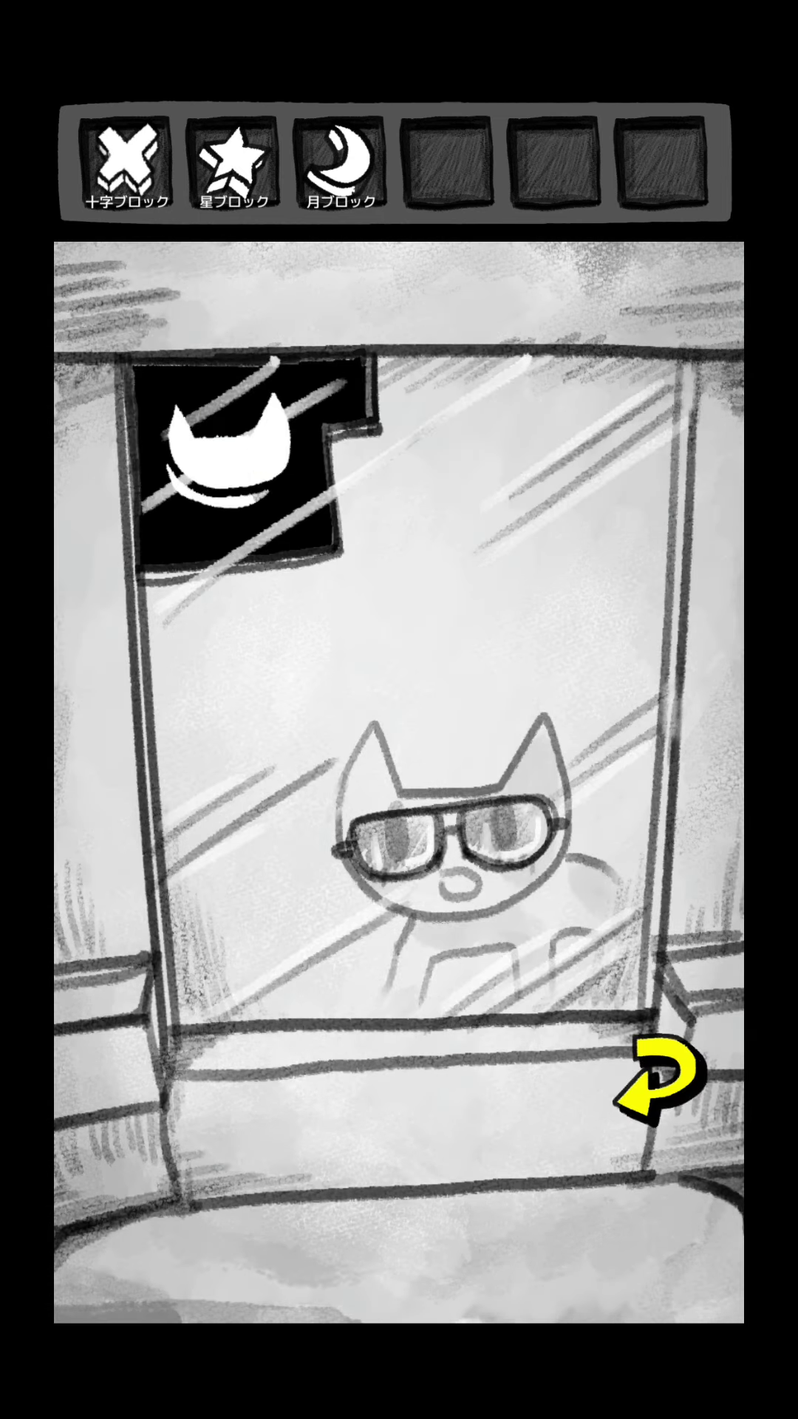
pyautogui.click(227, 450)
pyautogui.click(666, 1080)
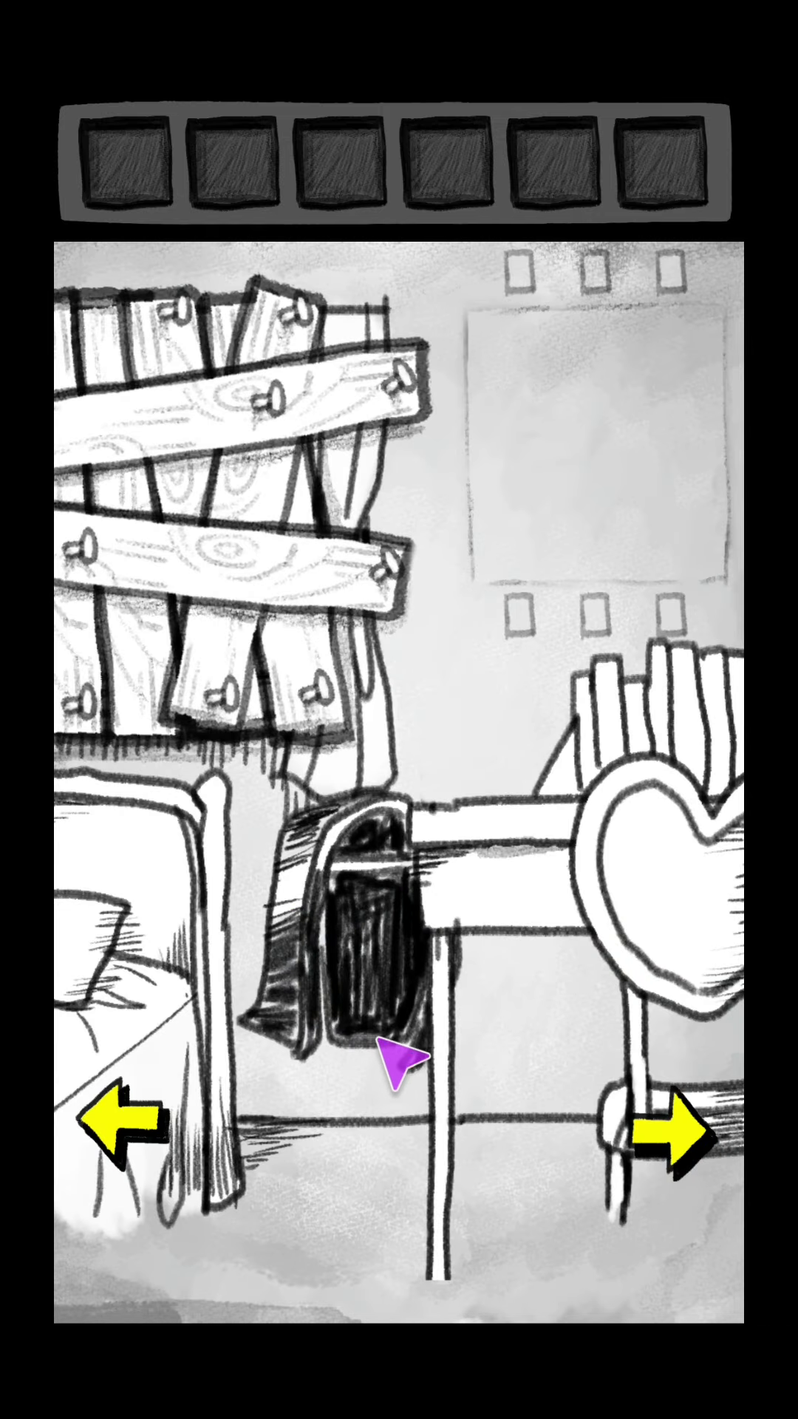
# At the letter wall, rotate the letters to read TMM over AAi, opening the niche.
pyautogui.click(177, 1120)
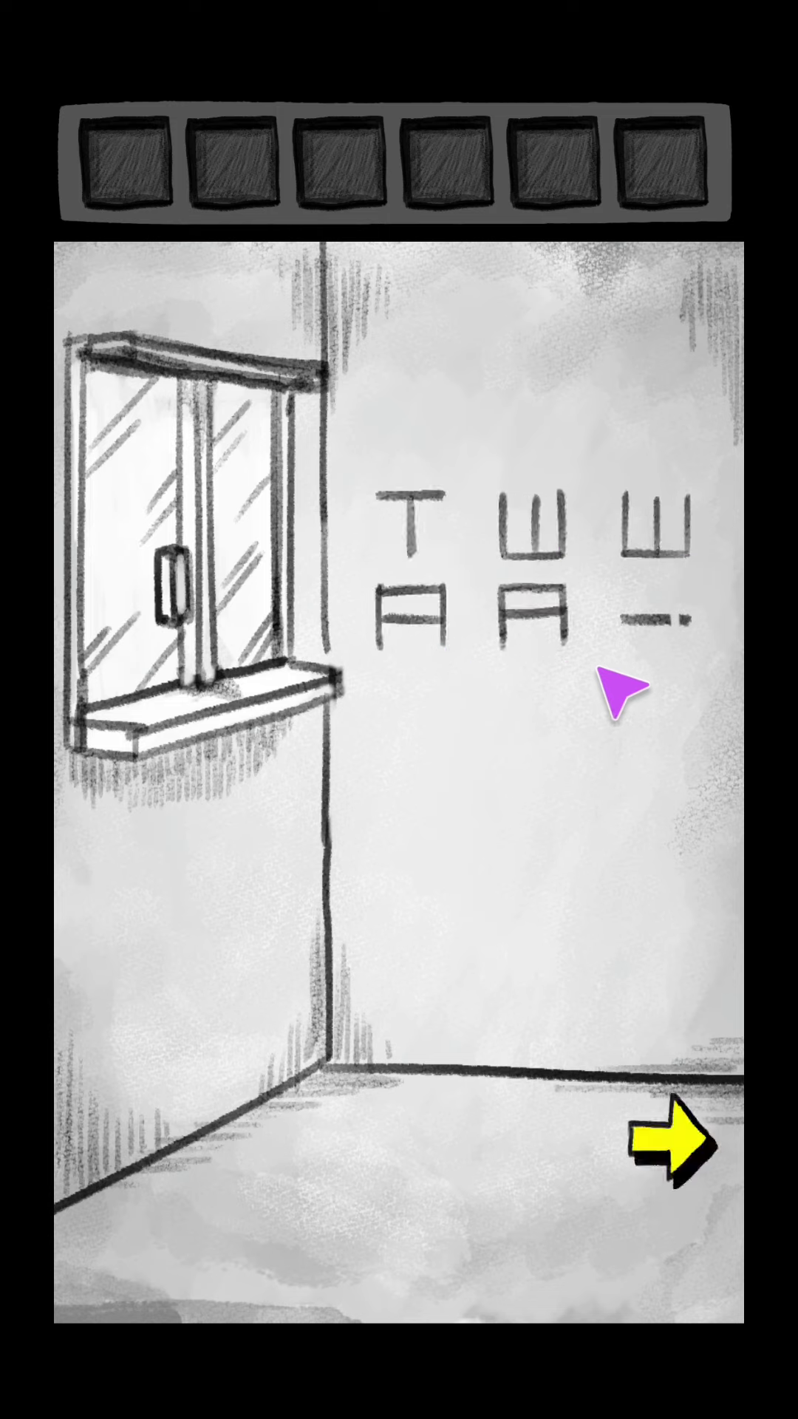
pyautogui.click(654, 621)
pyautogui.click(533, 532)
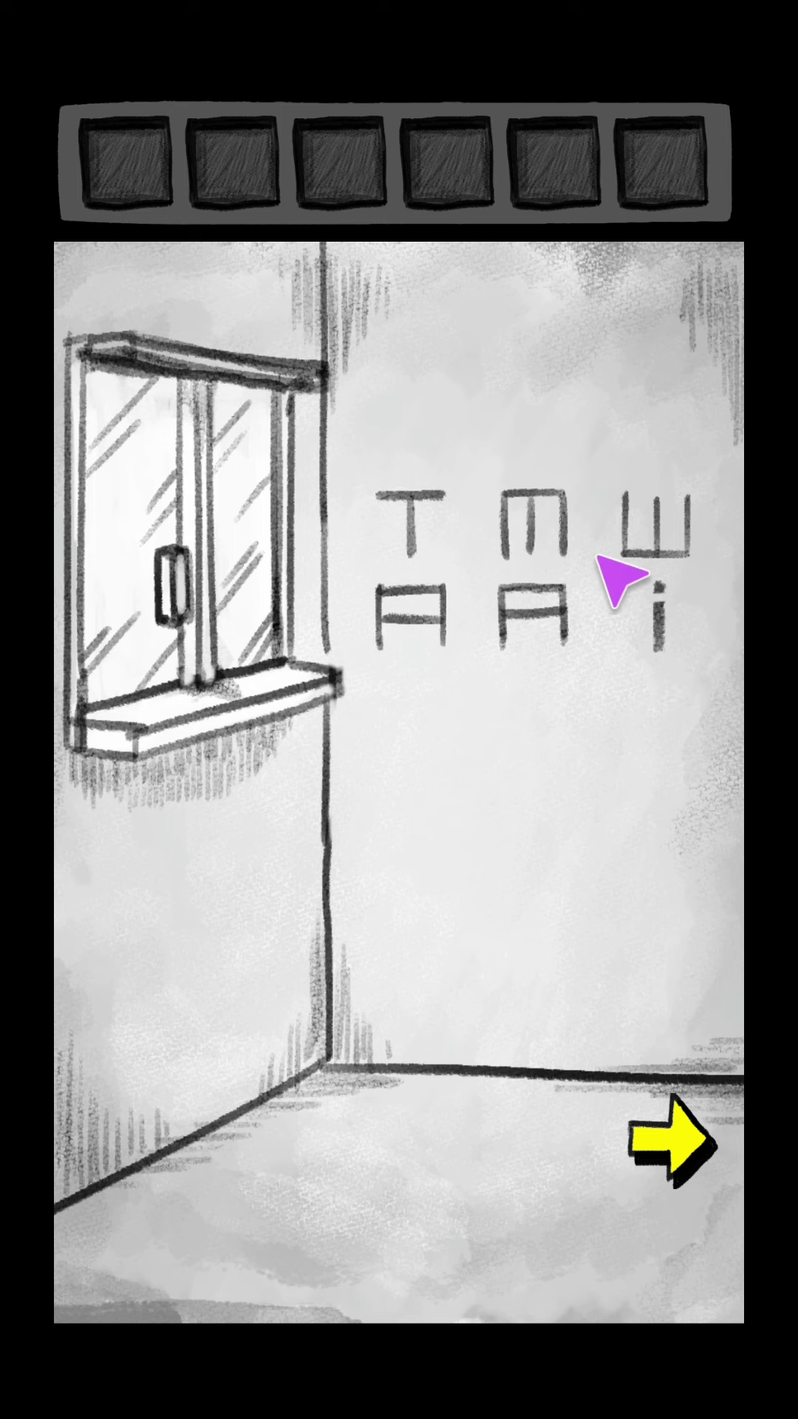
pyautogui.click(660, 544)
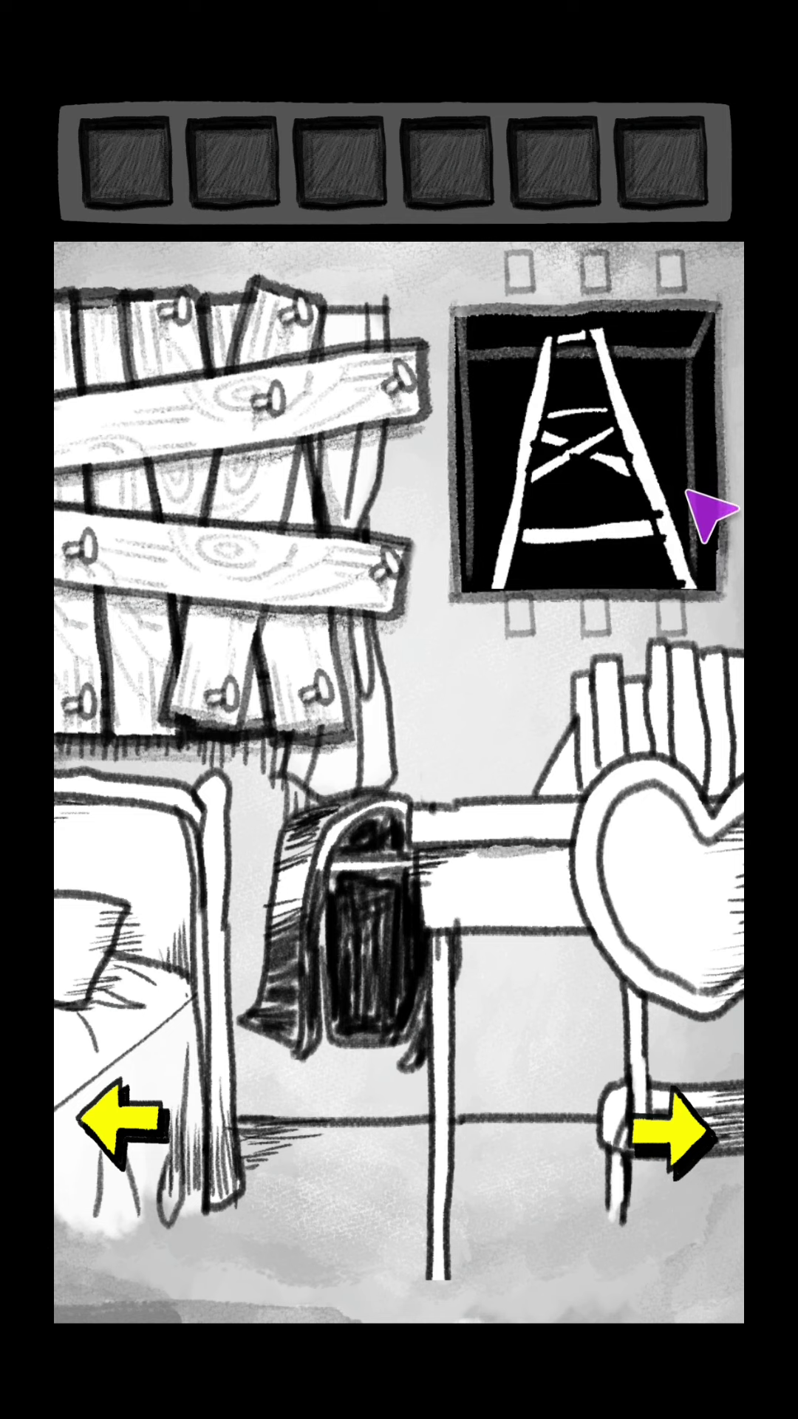
# Take the ladder from the hatch and set it under the high wall compartment.
pyautogui.click(650, 465)
pyautogui.click(125, 1122)
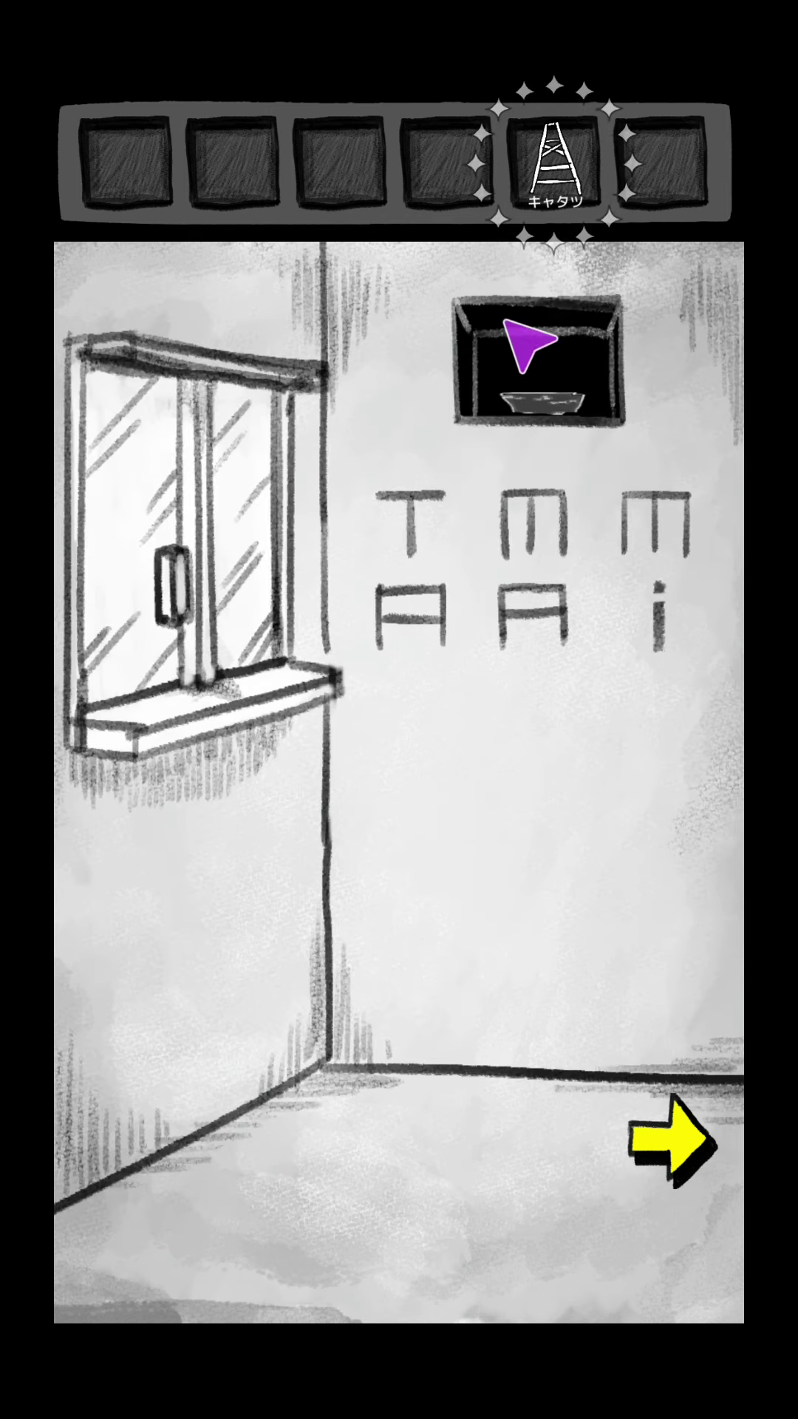
pyautogui.click(604, 637)
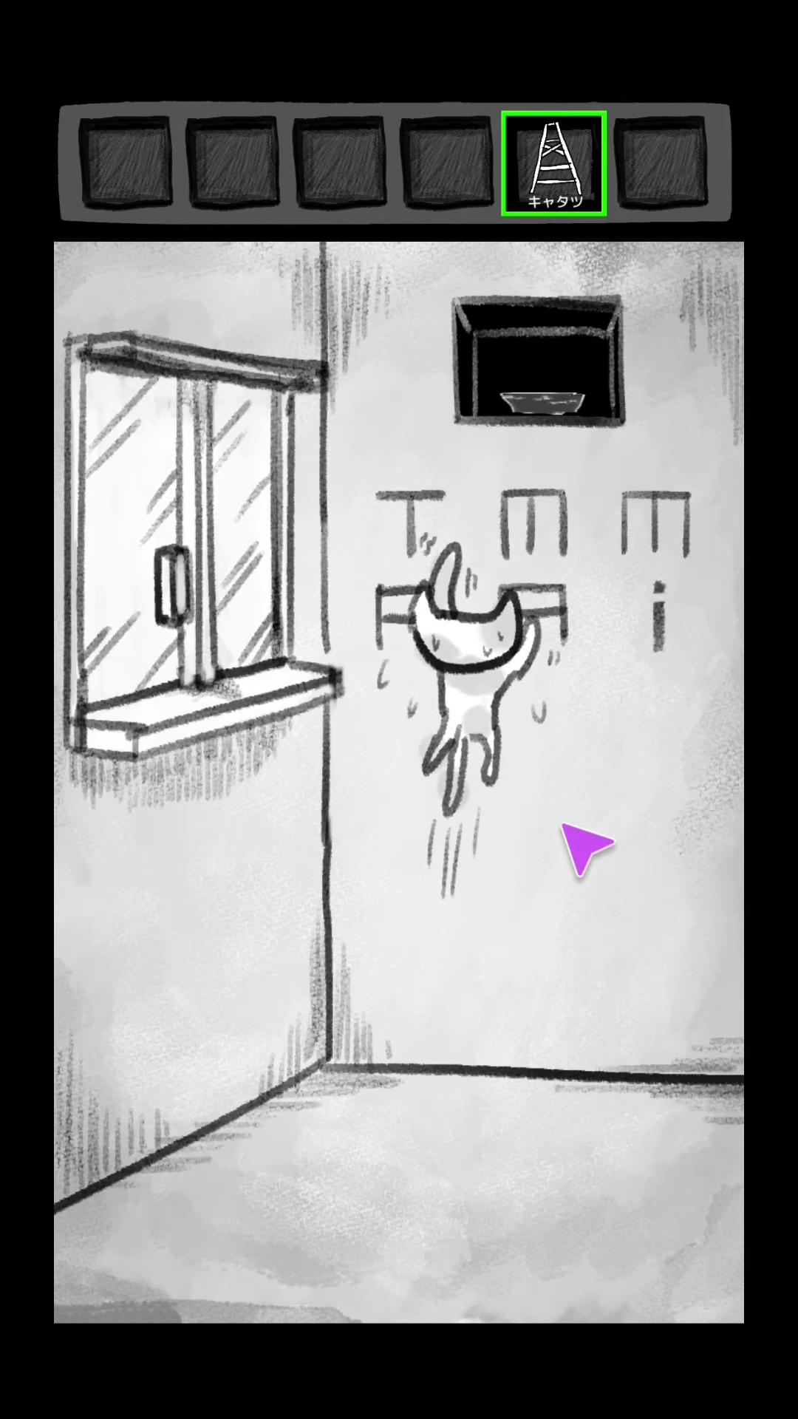
pyautogui.click(539, 776)
pyautogui.click(583, 455)
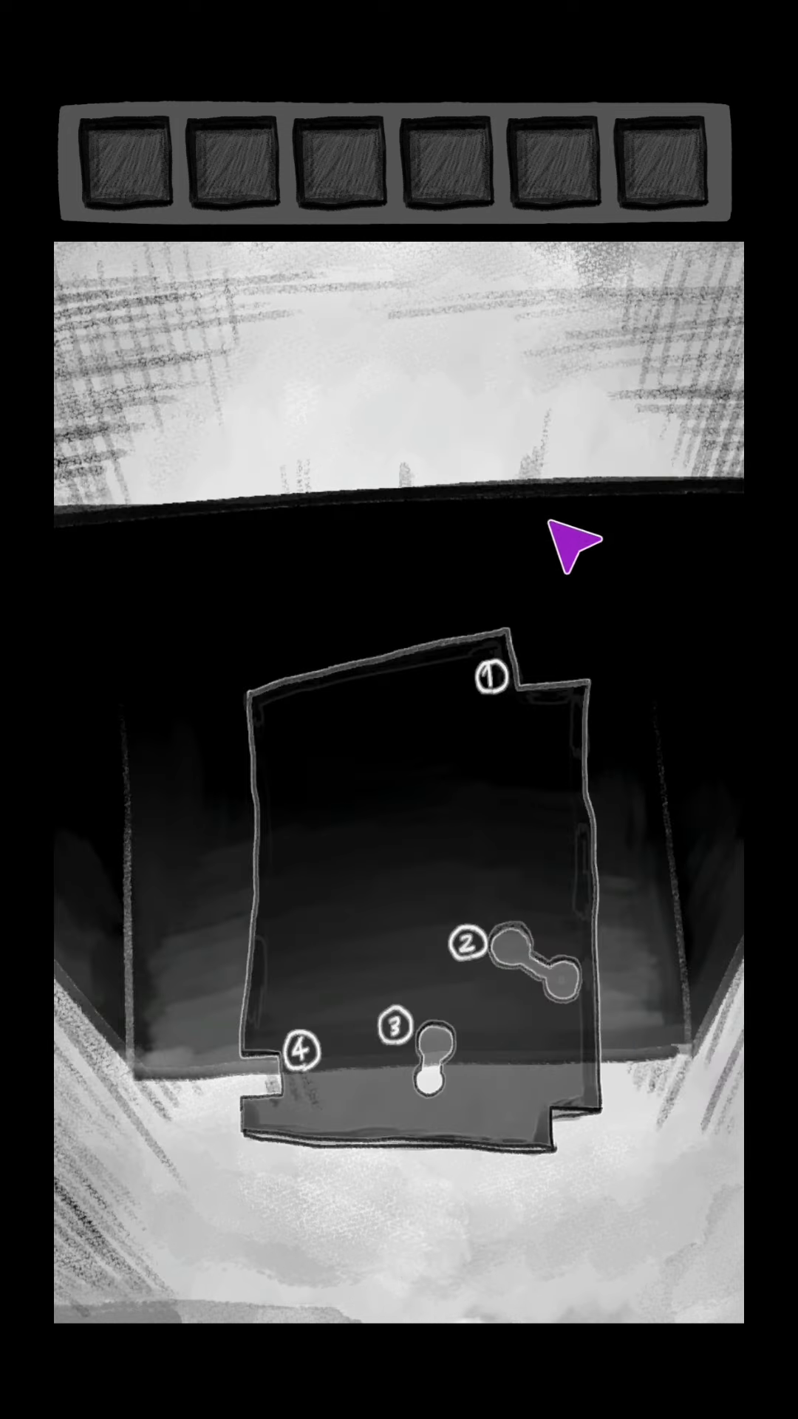
# Collect the sheet from the compartment and return to the boarded-window room.
pyautogui.click(488, 842)
pyautogui.click(665, 1087)
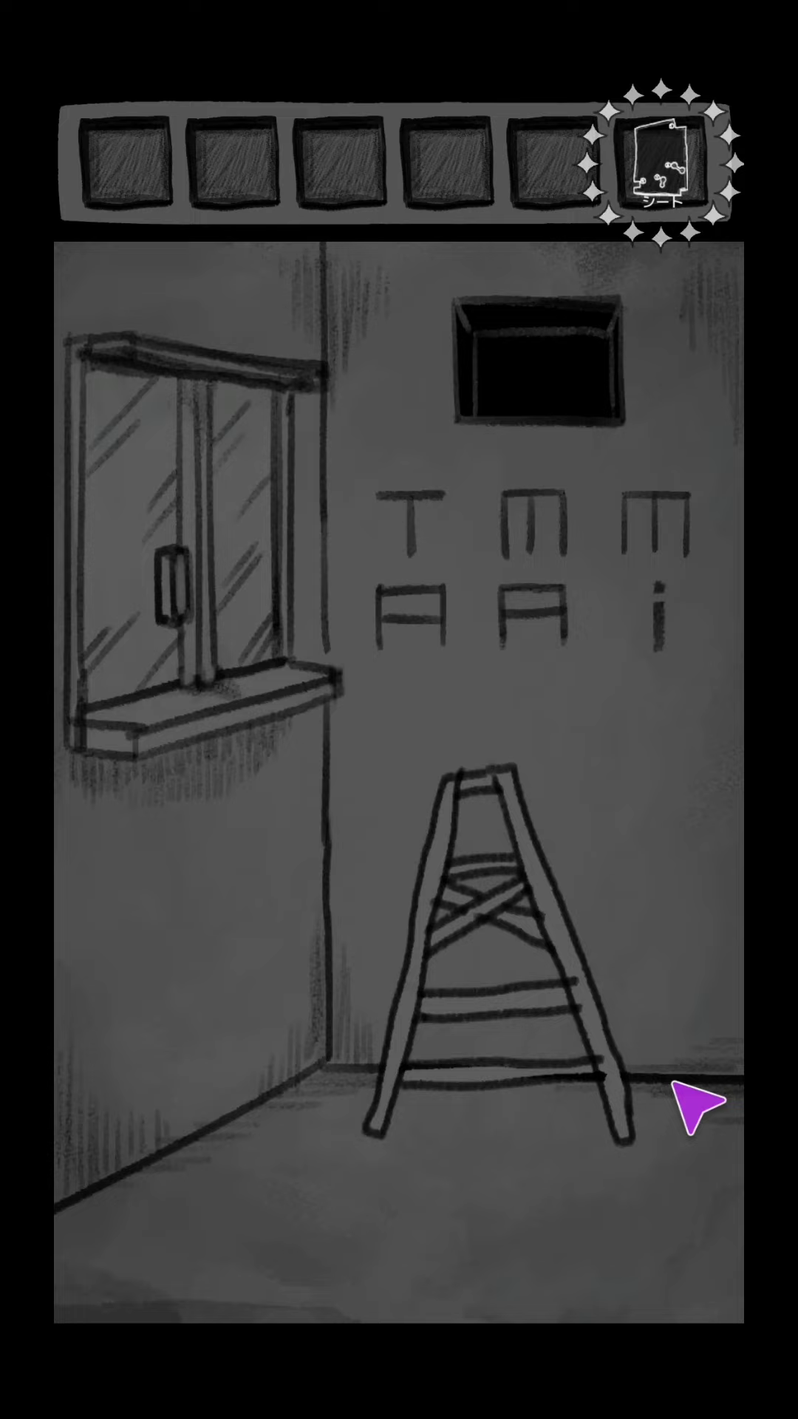
pyautogui.click(671, 1140)
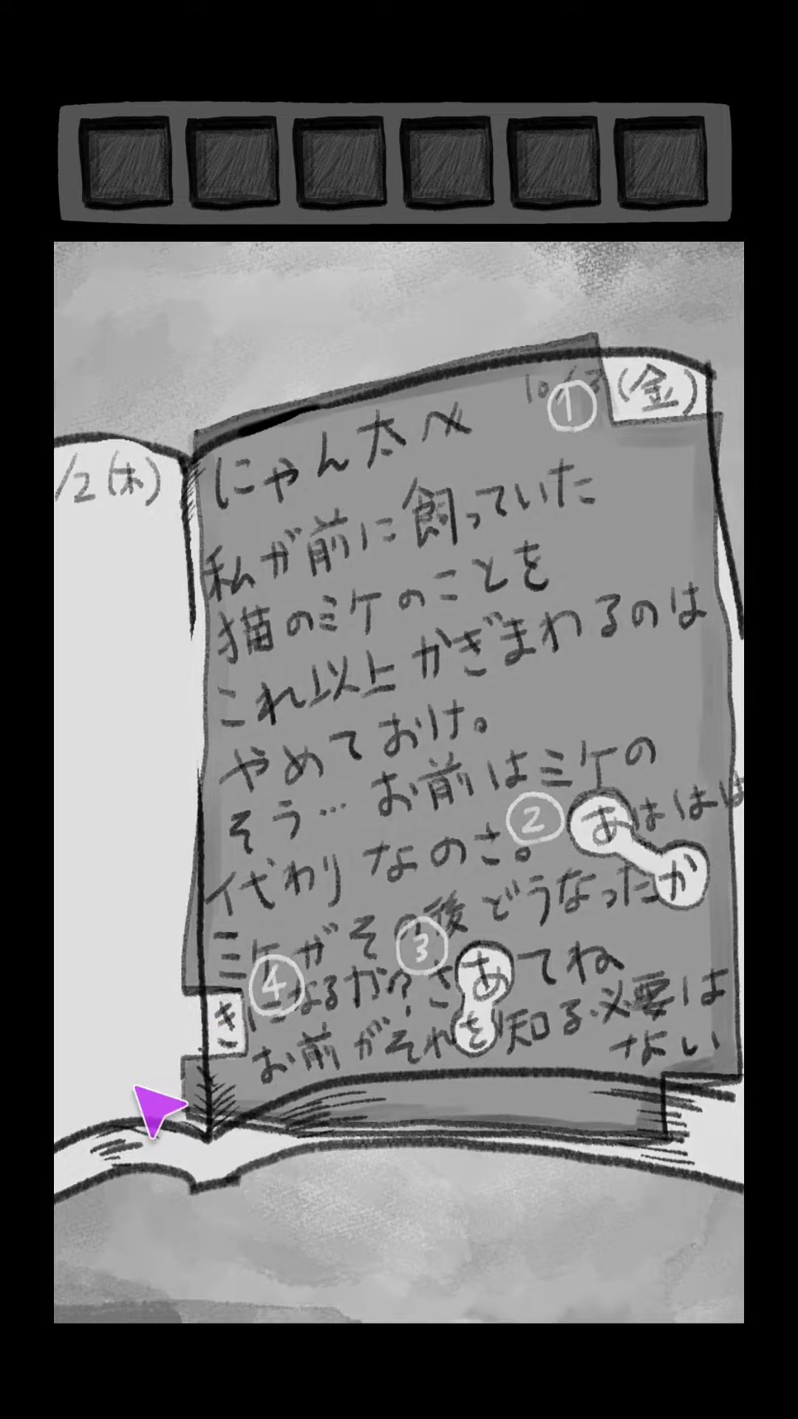
# Leave the diary and bookshelf views, then turn the corridor door panel's top light green.
pyautogui.click(134, 1080)
pyautogui.click(133, 1136)
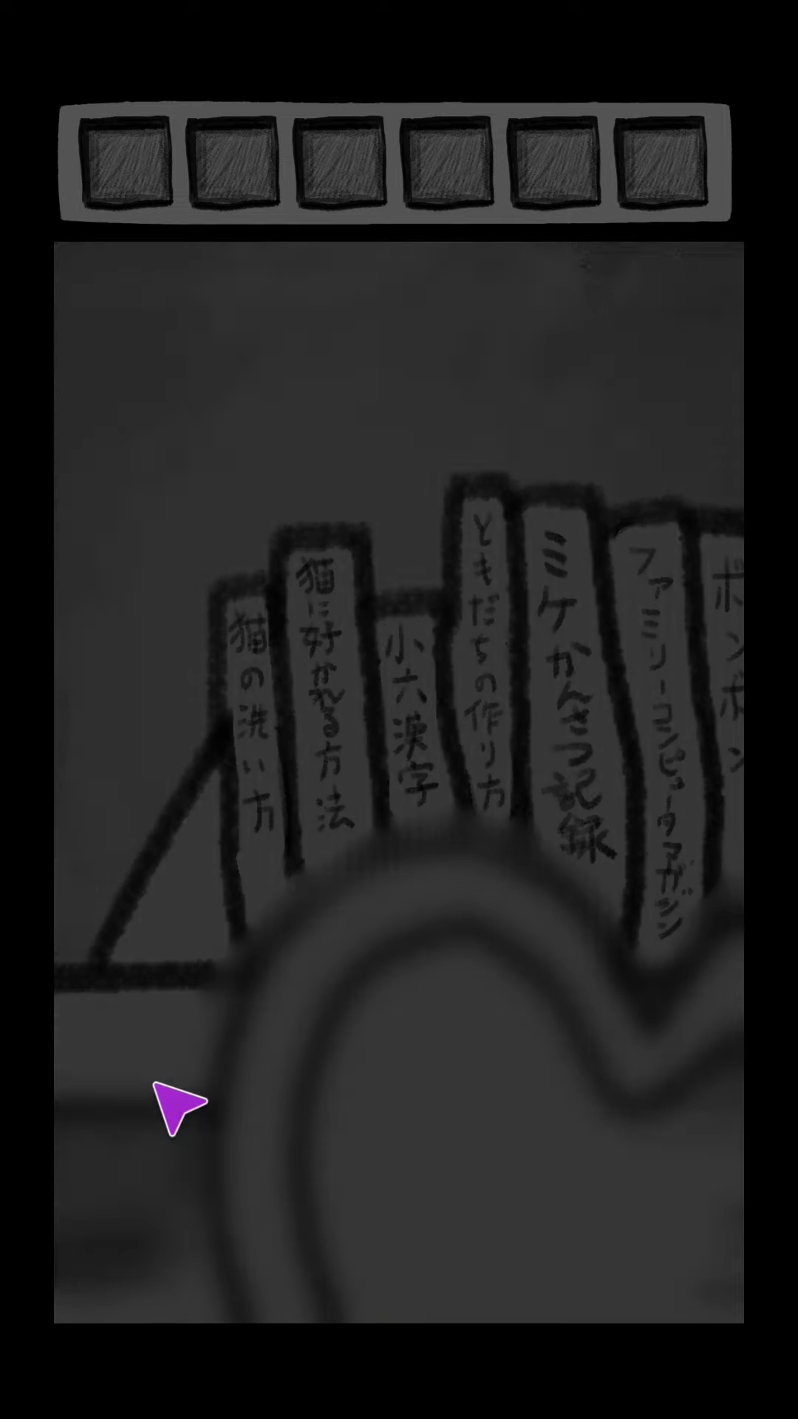
pyautogui.click(122, 1126)
pyautogui.click(178, 599)
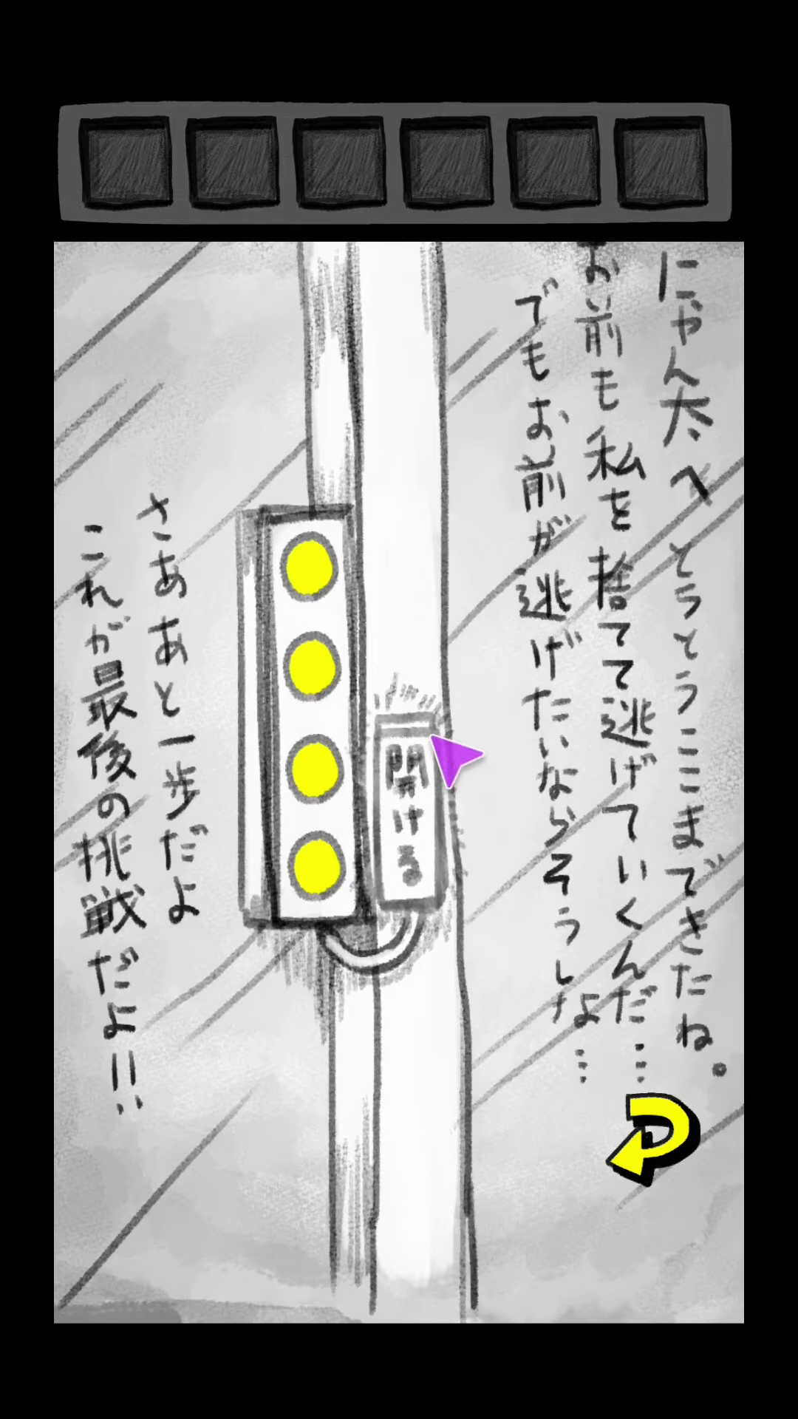
pyautogui.click(317, 566)
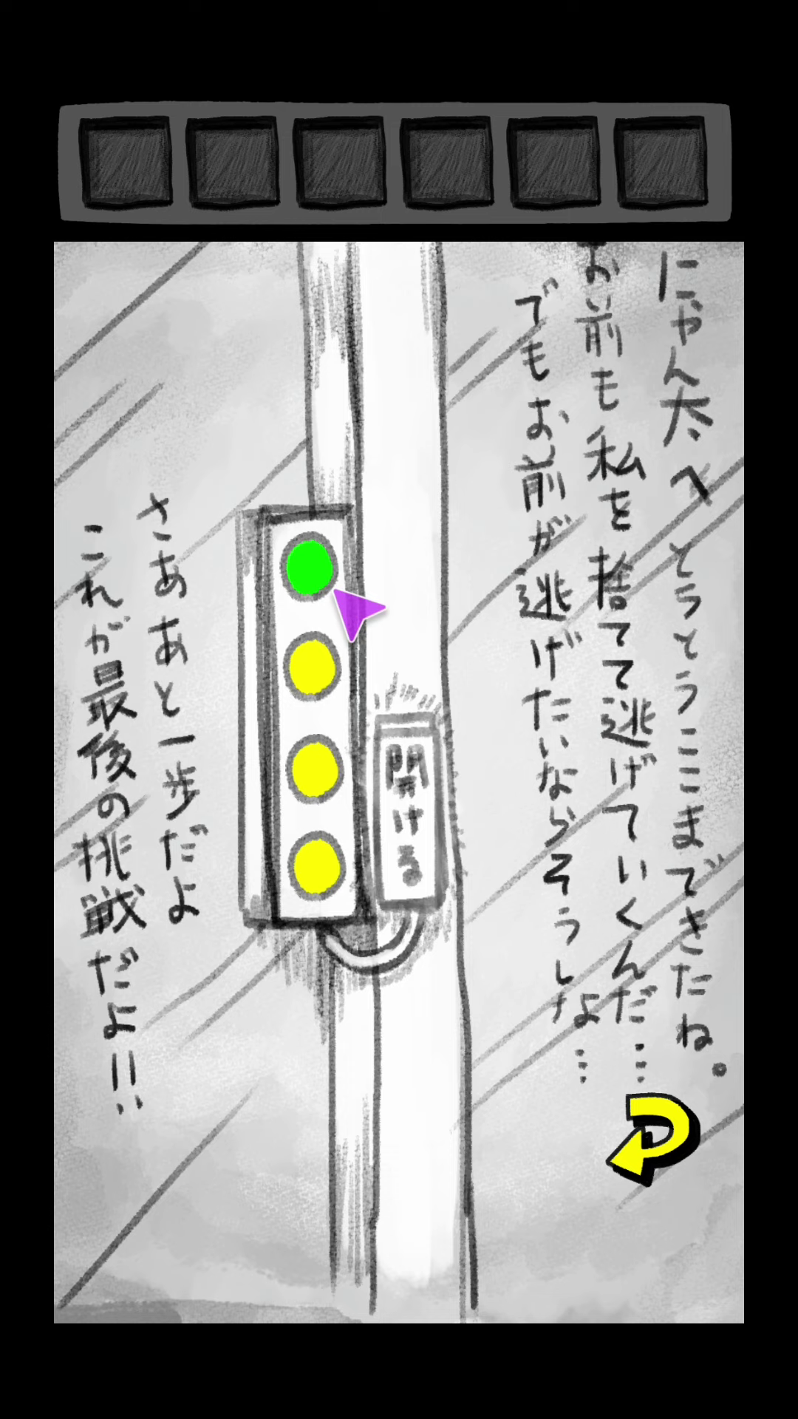